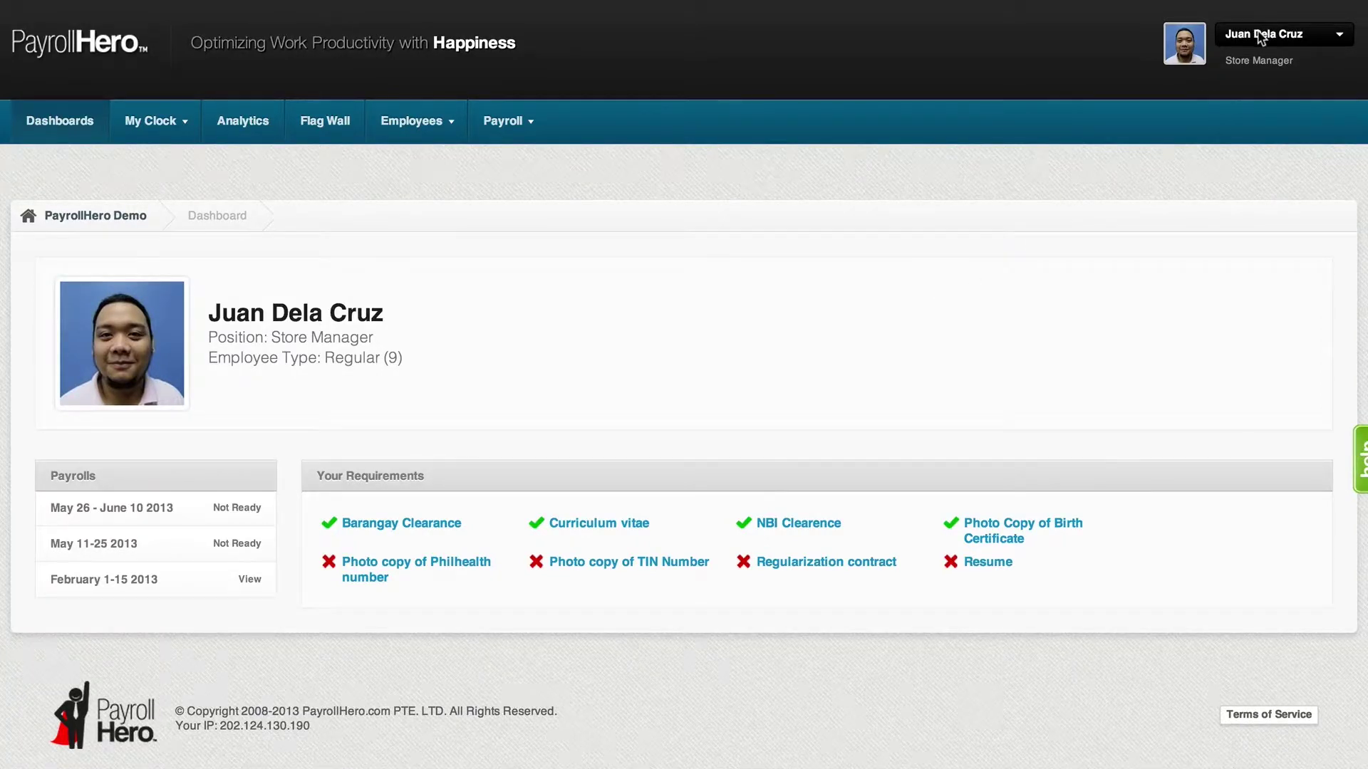
- Open the account dropdown under the user name at the top right
click(1343, 41)
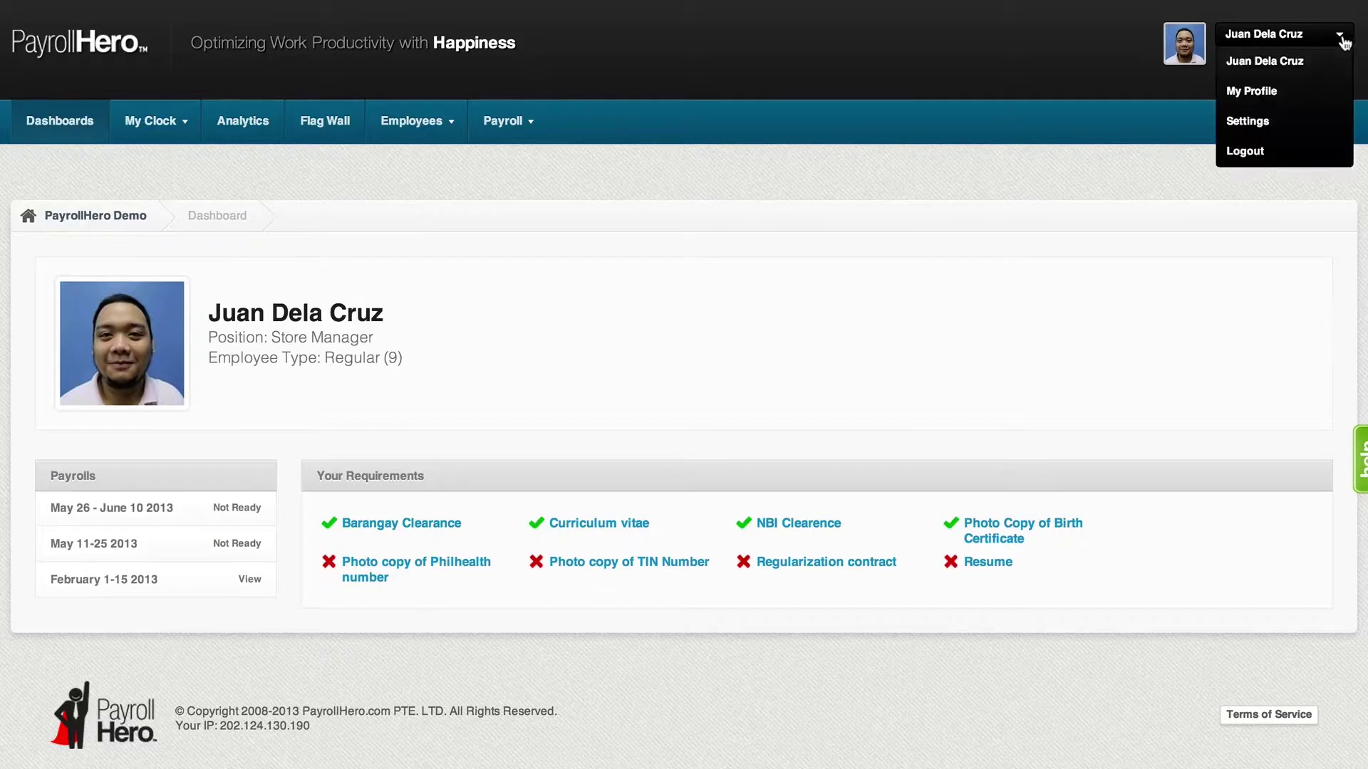
- Go to the company Settings and open the Tax Rules page
click(1280, 123)
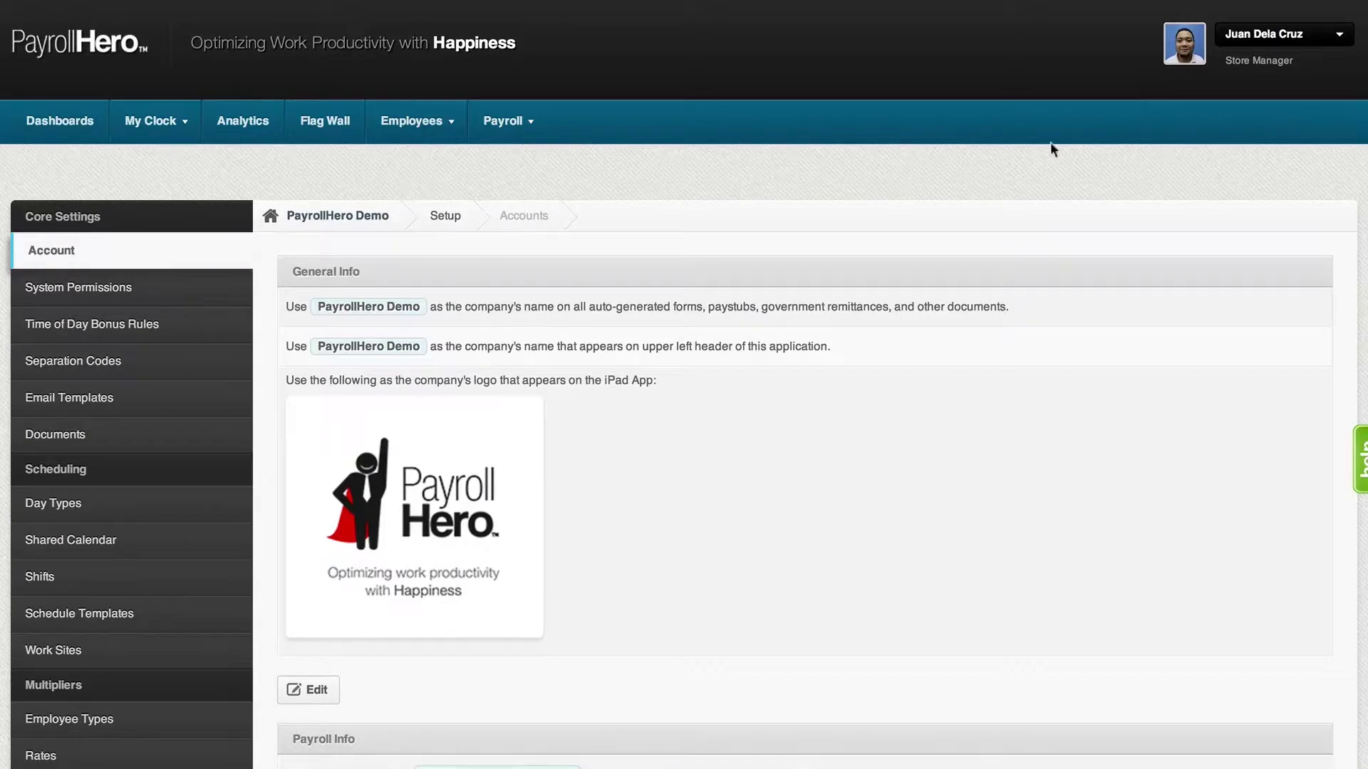
scroll(204, 473, down, 7)
scroll(203, 478, down, 1)
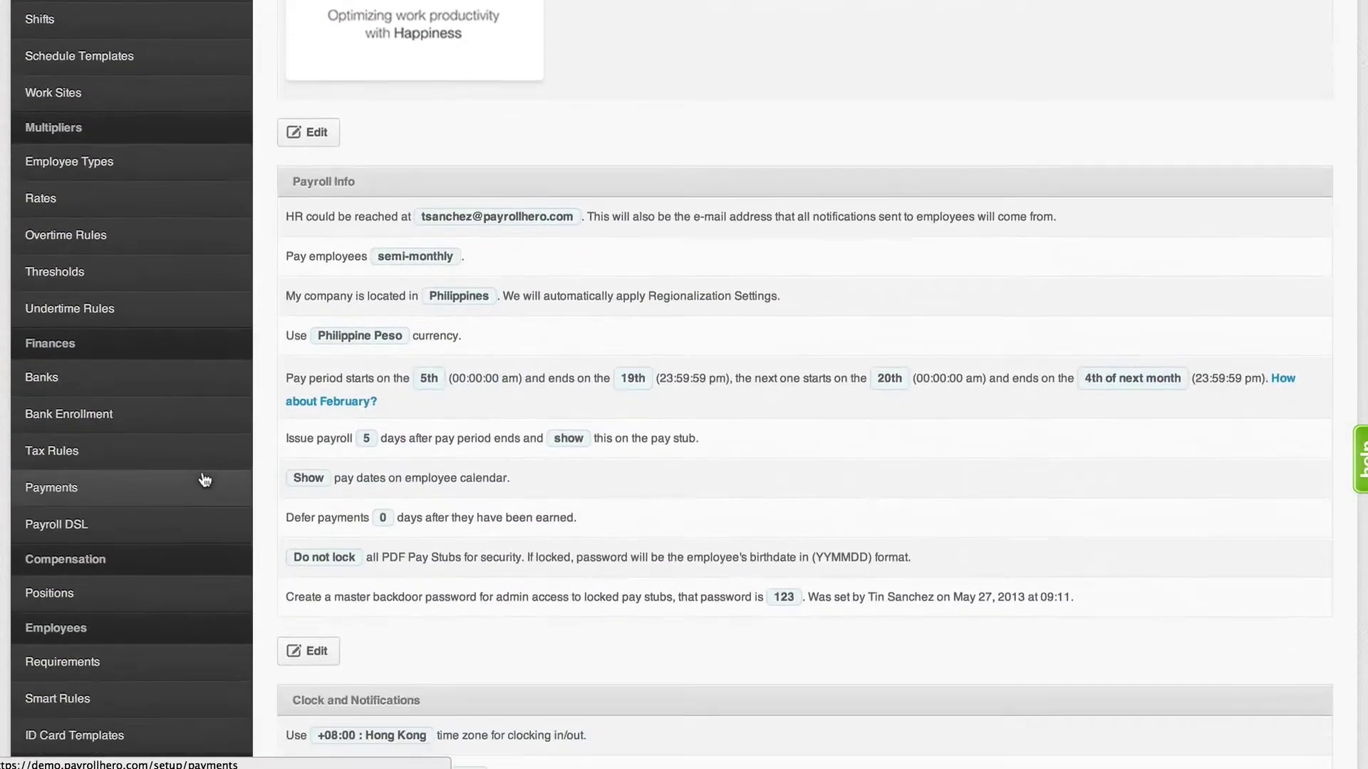
click(176, 459)
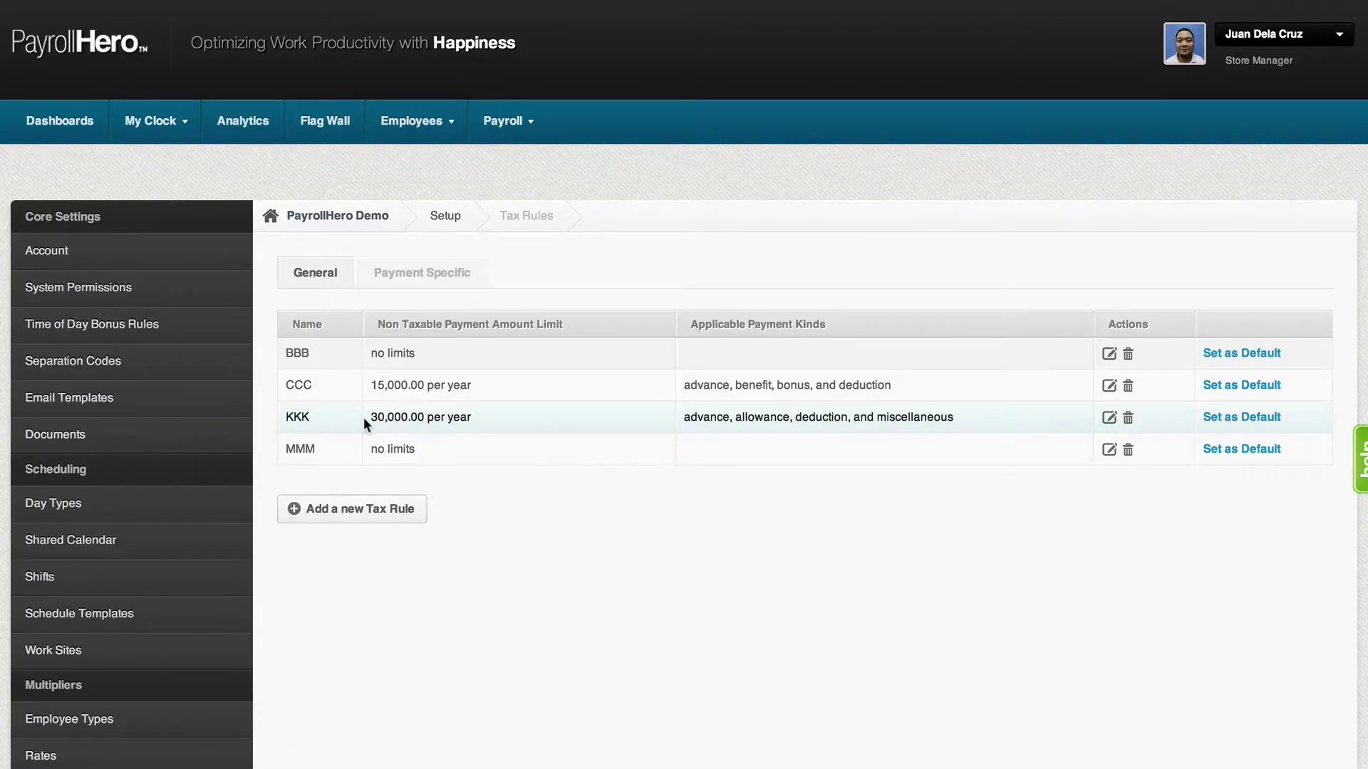
- Highlight the KKK rule's 30,000.00 limit, then switch to the Payment Specific tab
drag(369, 418, 428, 419)
click(527, 556)
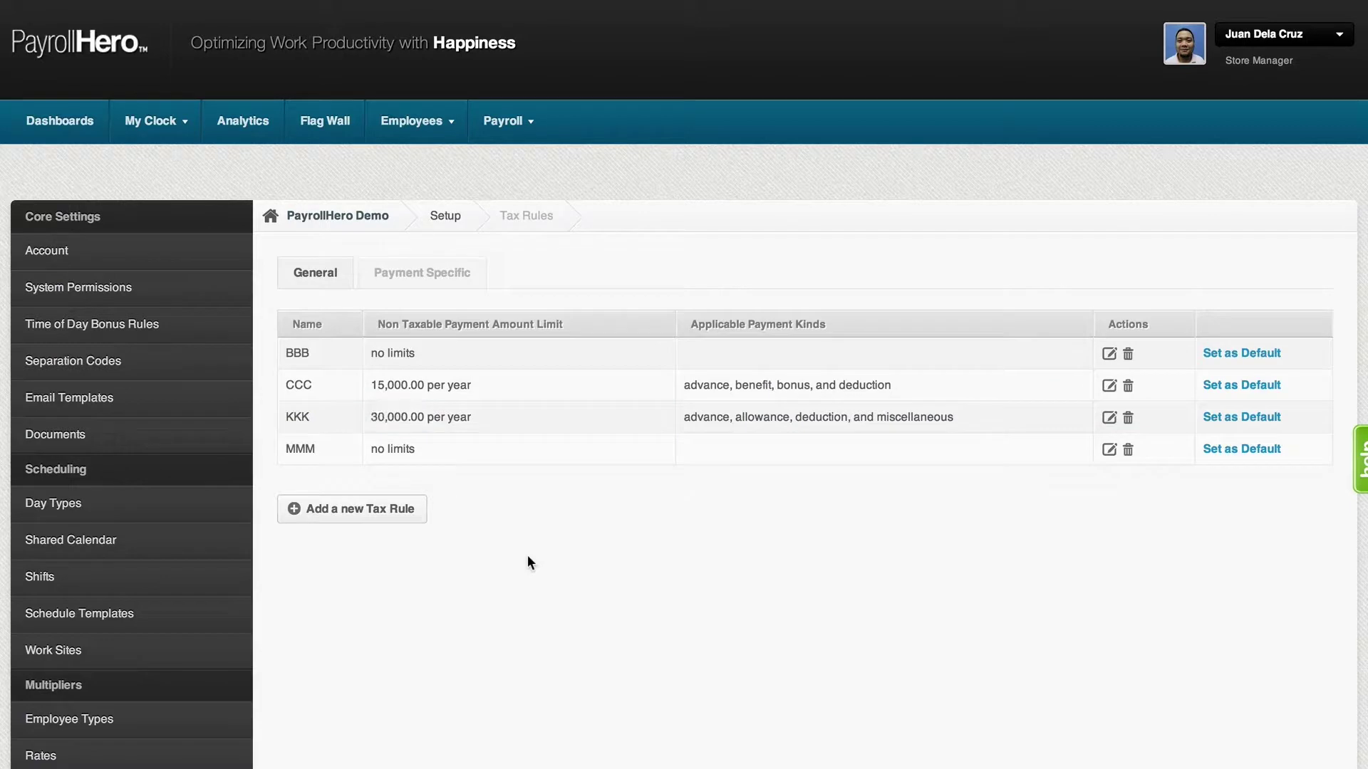
scroll(527, 556, down, 1)
click(438, 270)
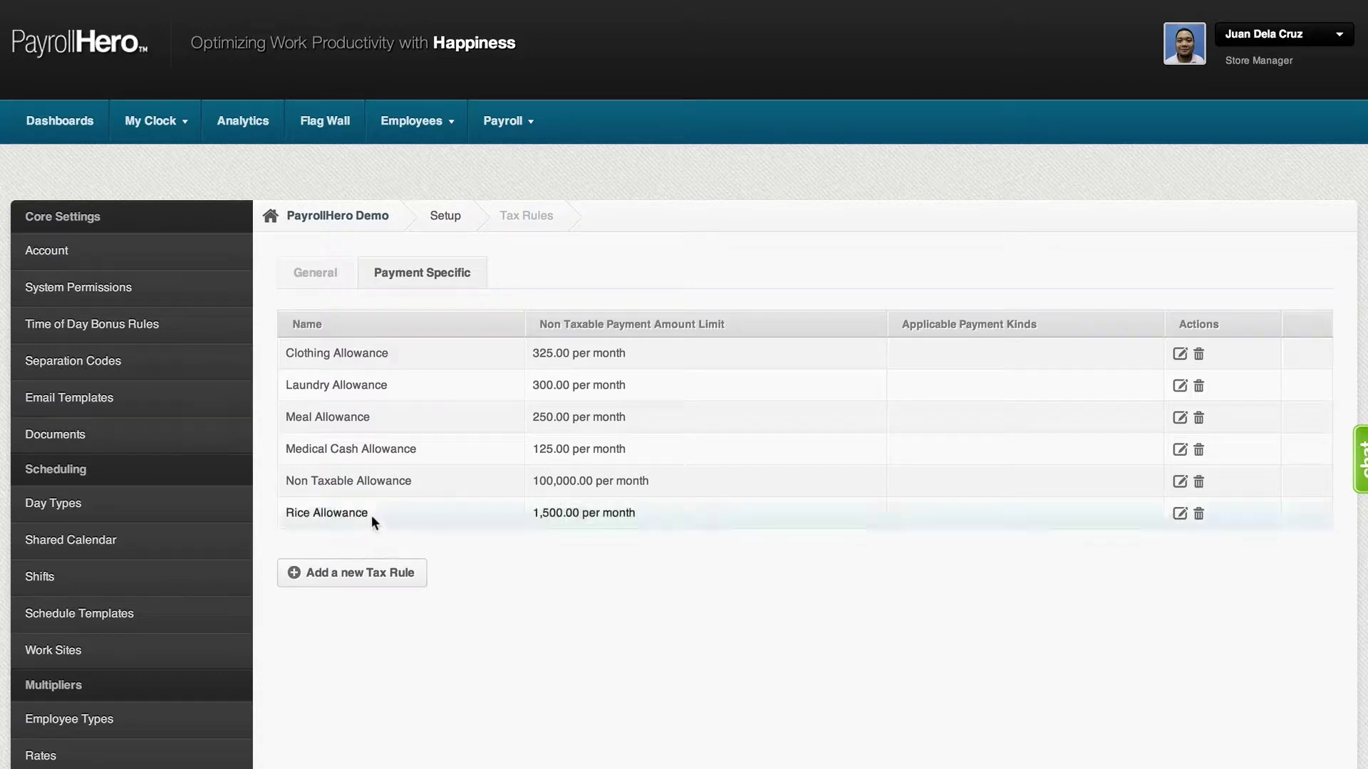
- Highlight the Rice Allowance and Laundry Allowance names in the allowance list
drag(372, 515, 284, 514)
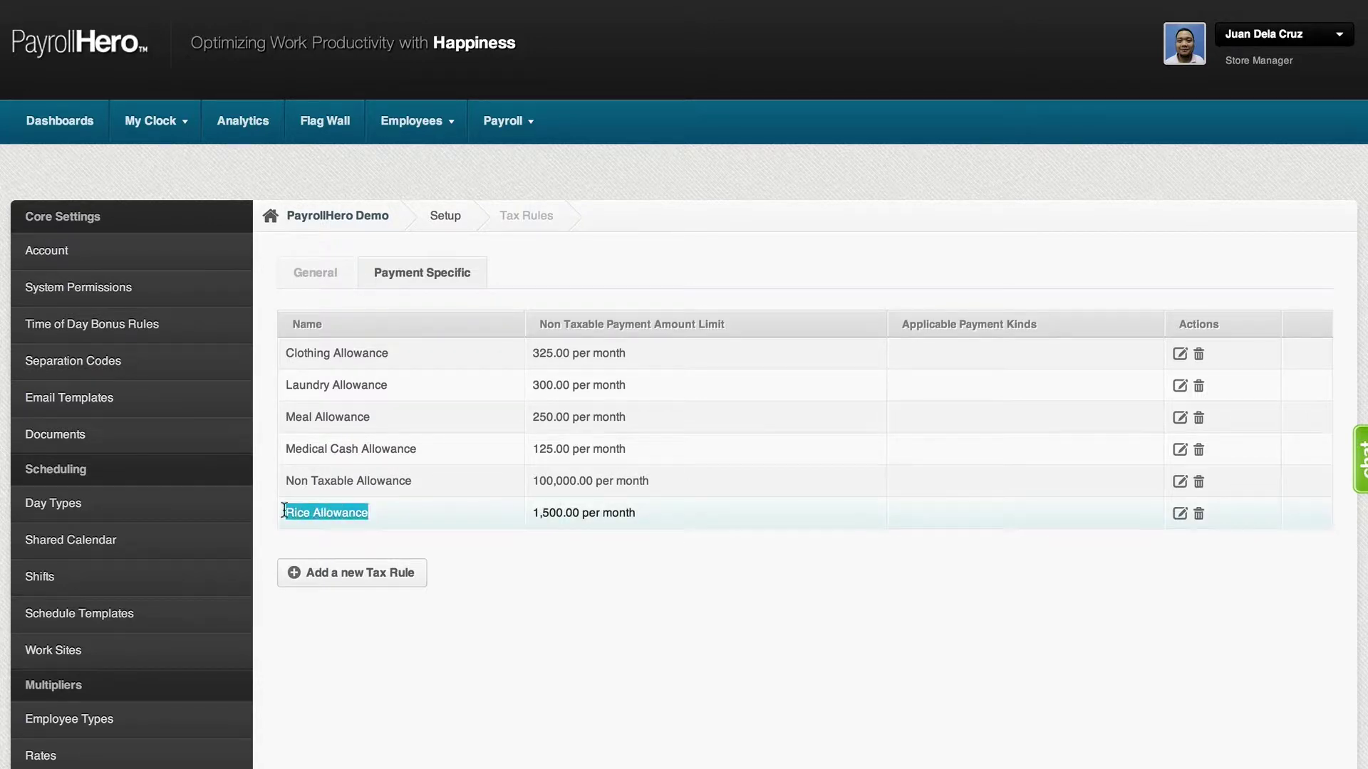
drag(390, 353, 288, 324)
click(404, 390)
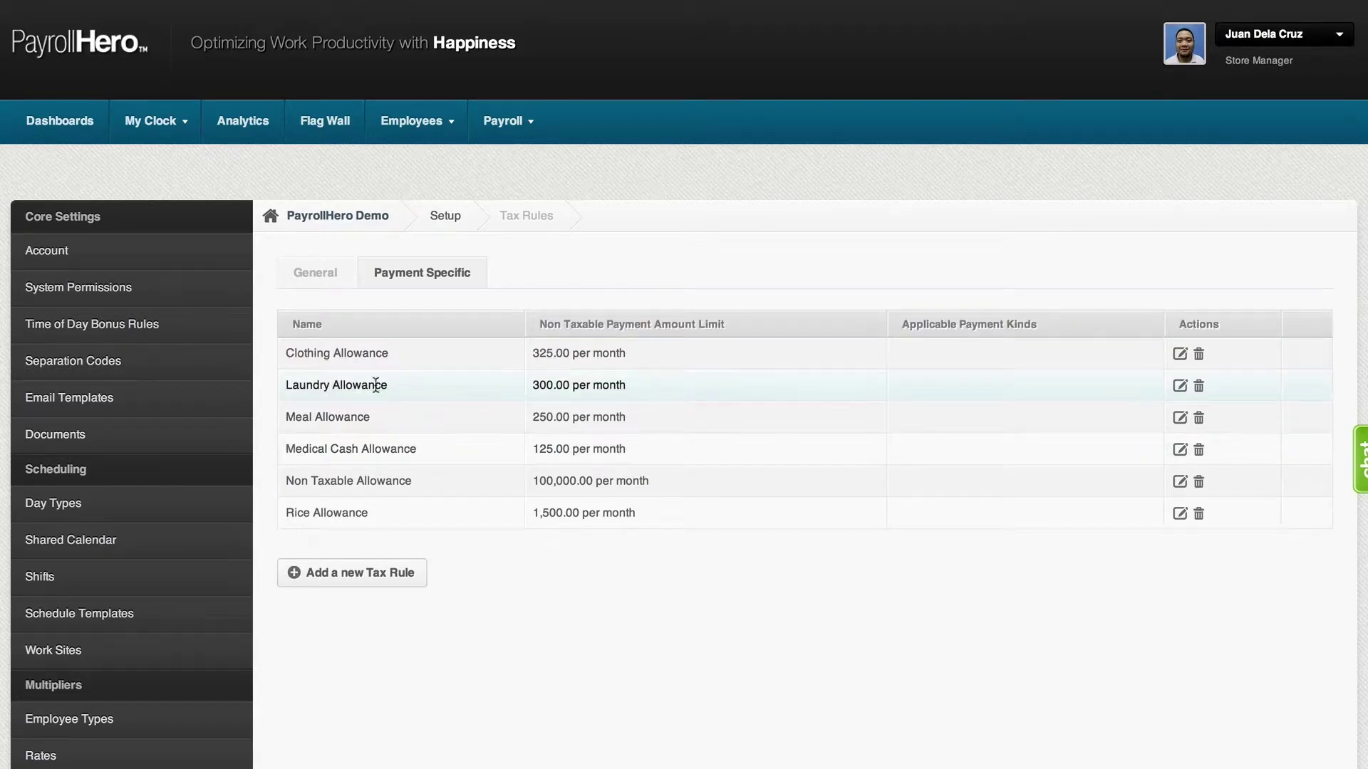
drag(399, 385, 282, 383)
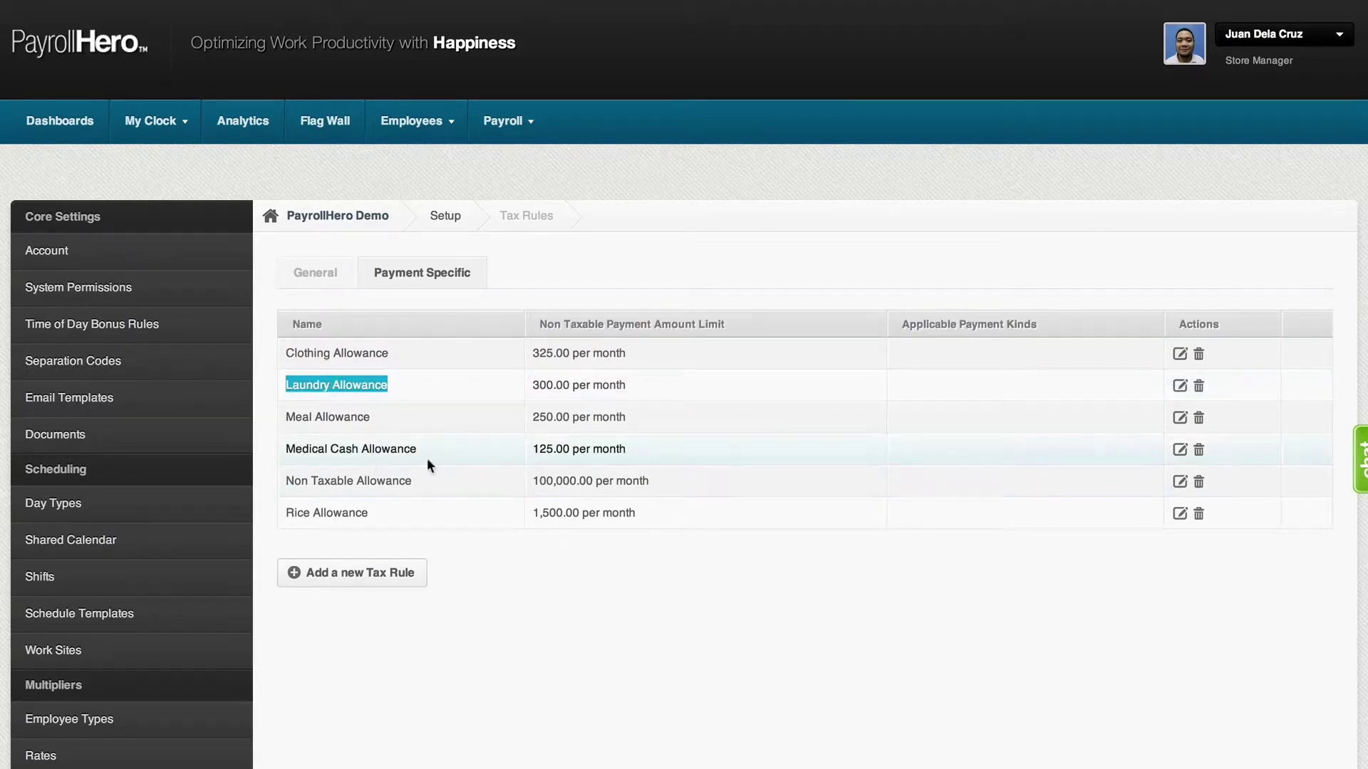
click(468, 545)
- Scroll through the allowance limits and move to the Payments setup
scroll(468, 544, down, 1)
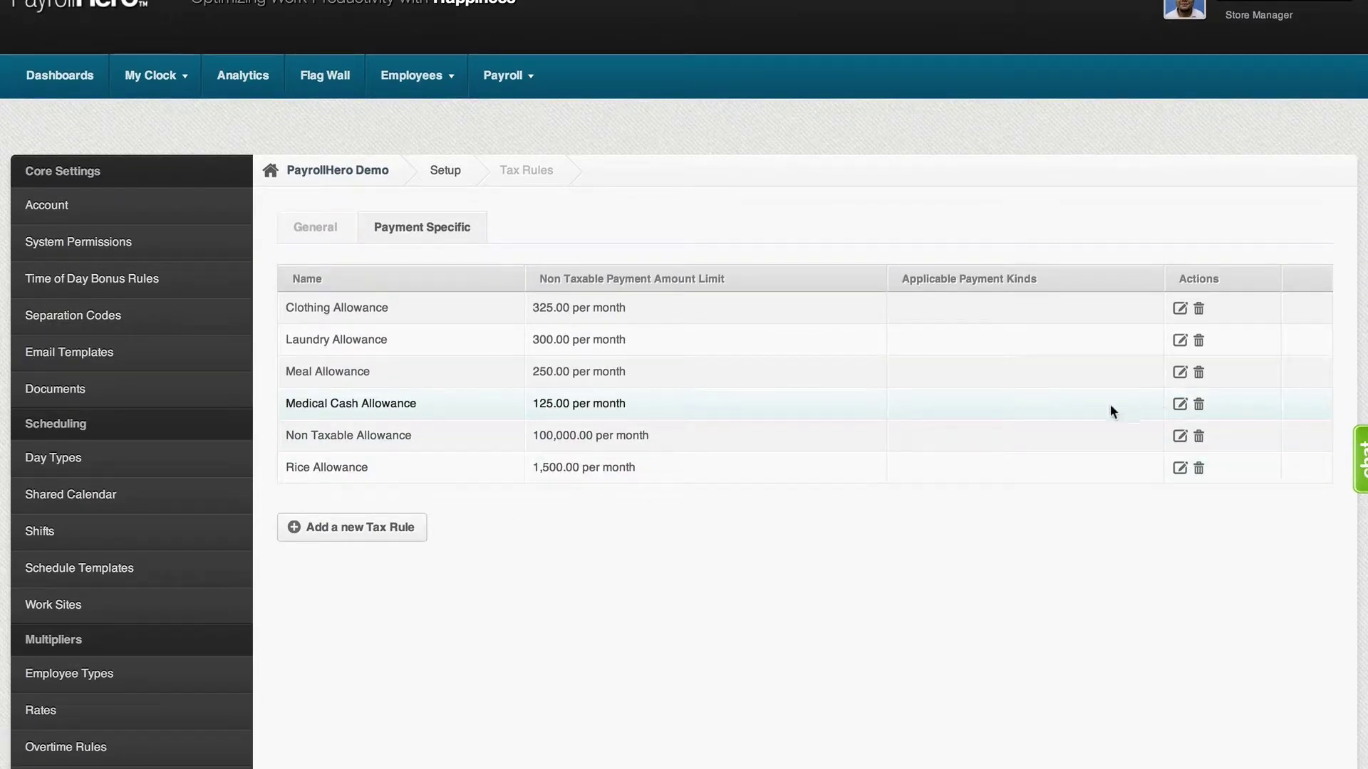
scroll(1096, 407, up, 1)
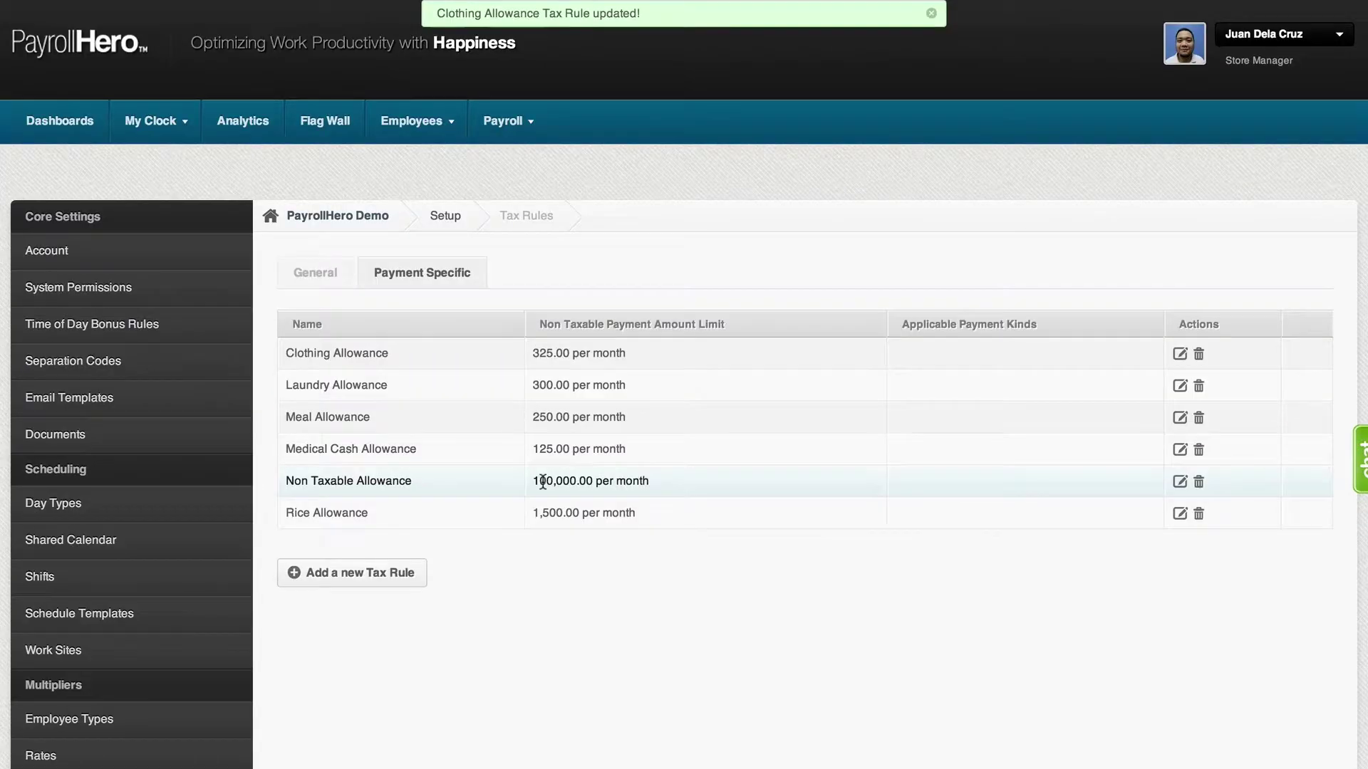
scroll(788, 627, down, 6)
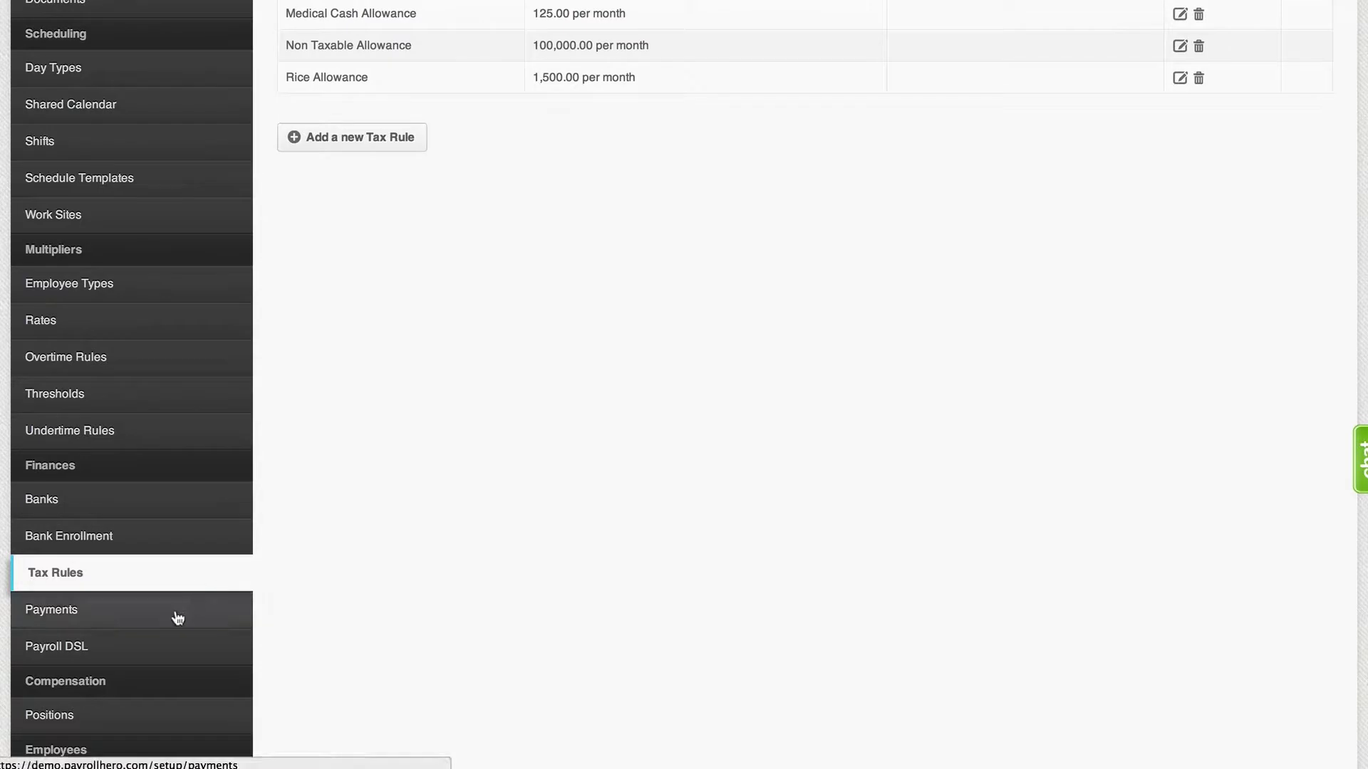
click(177, 617)
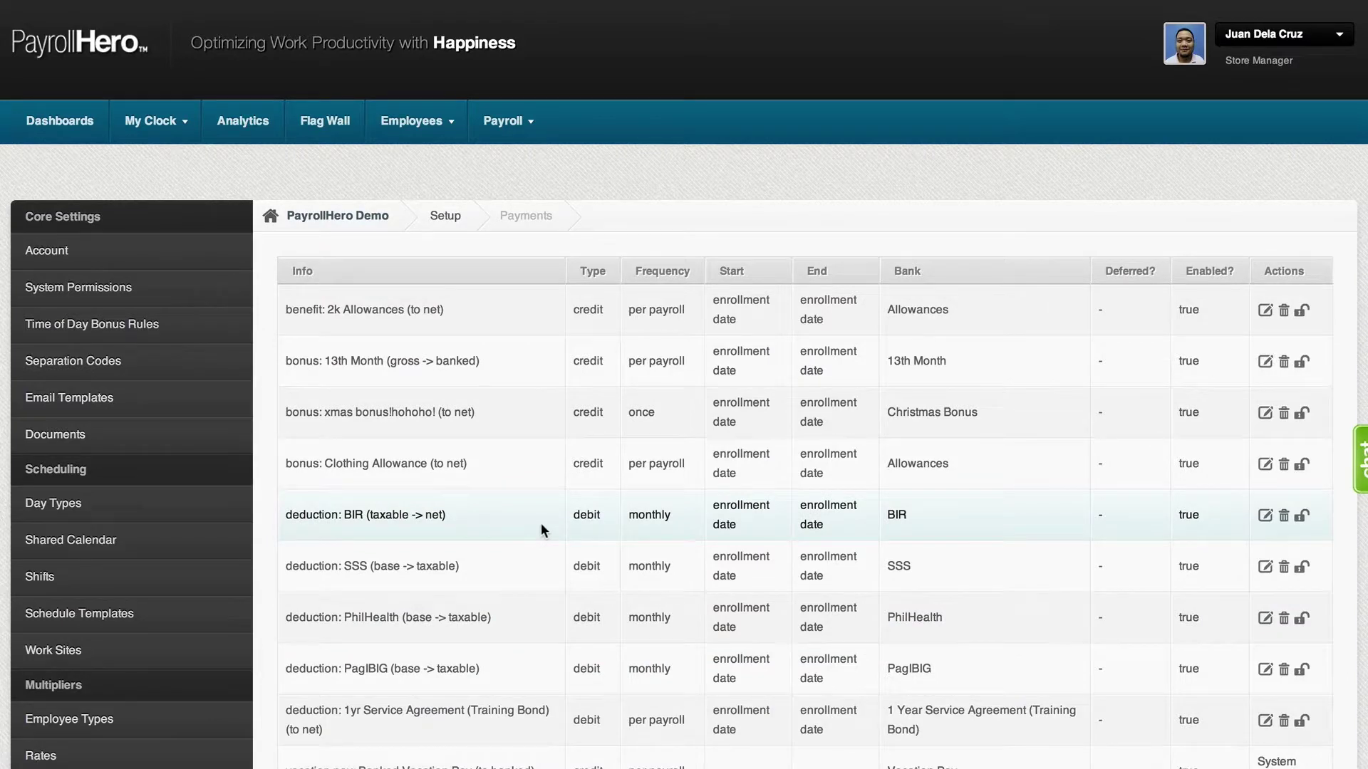
- Look at the store manager's employee profile, then return to the Payments list
scroll(541, 523, down, 3)
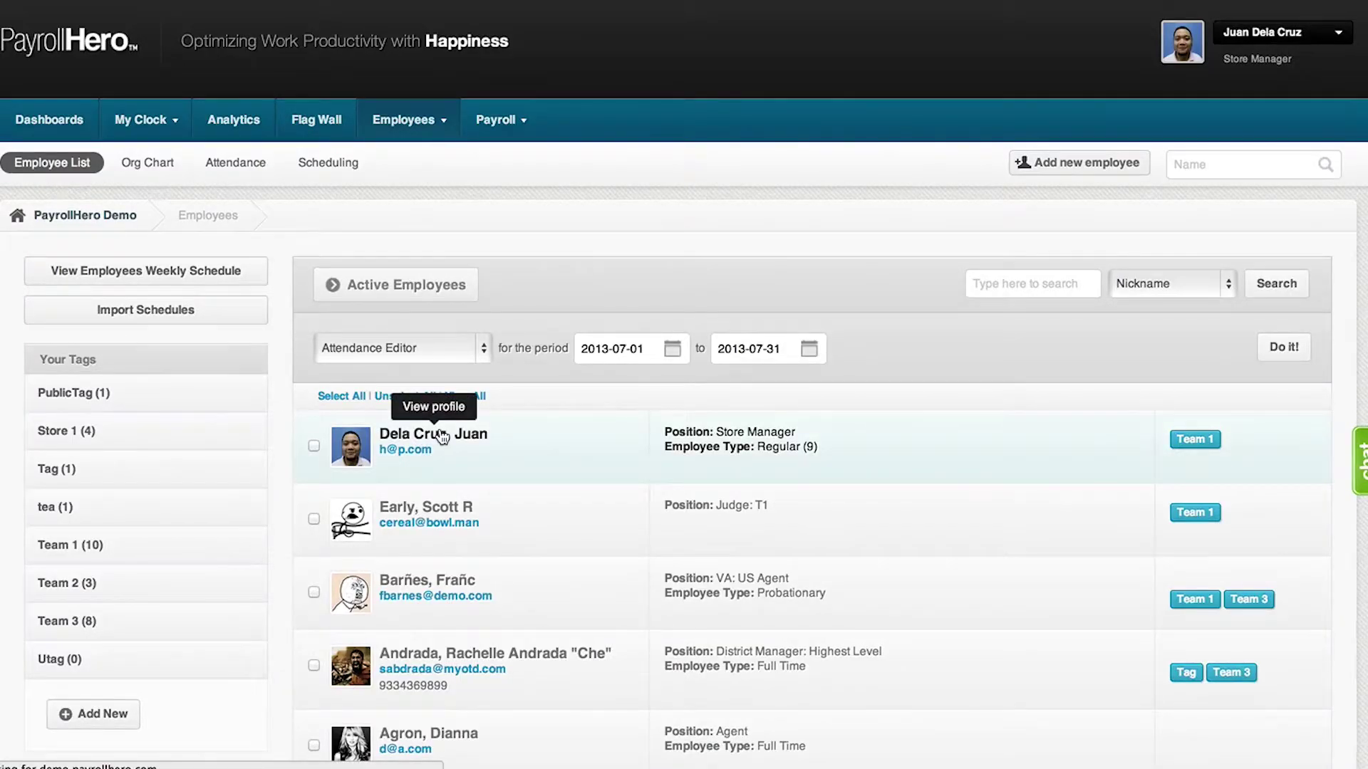
click(442, 436)
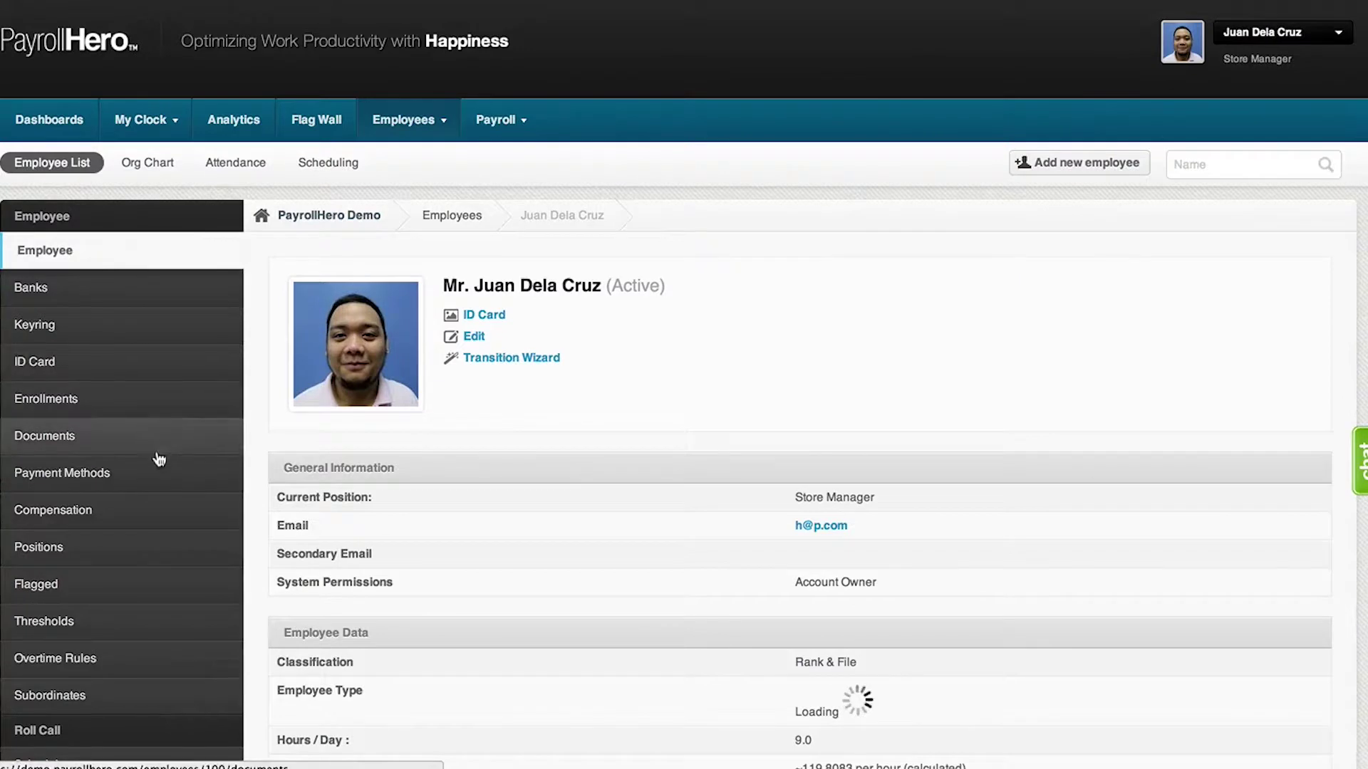
scroll(171, 488, down, 7)
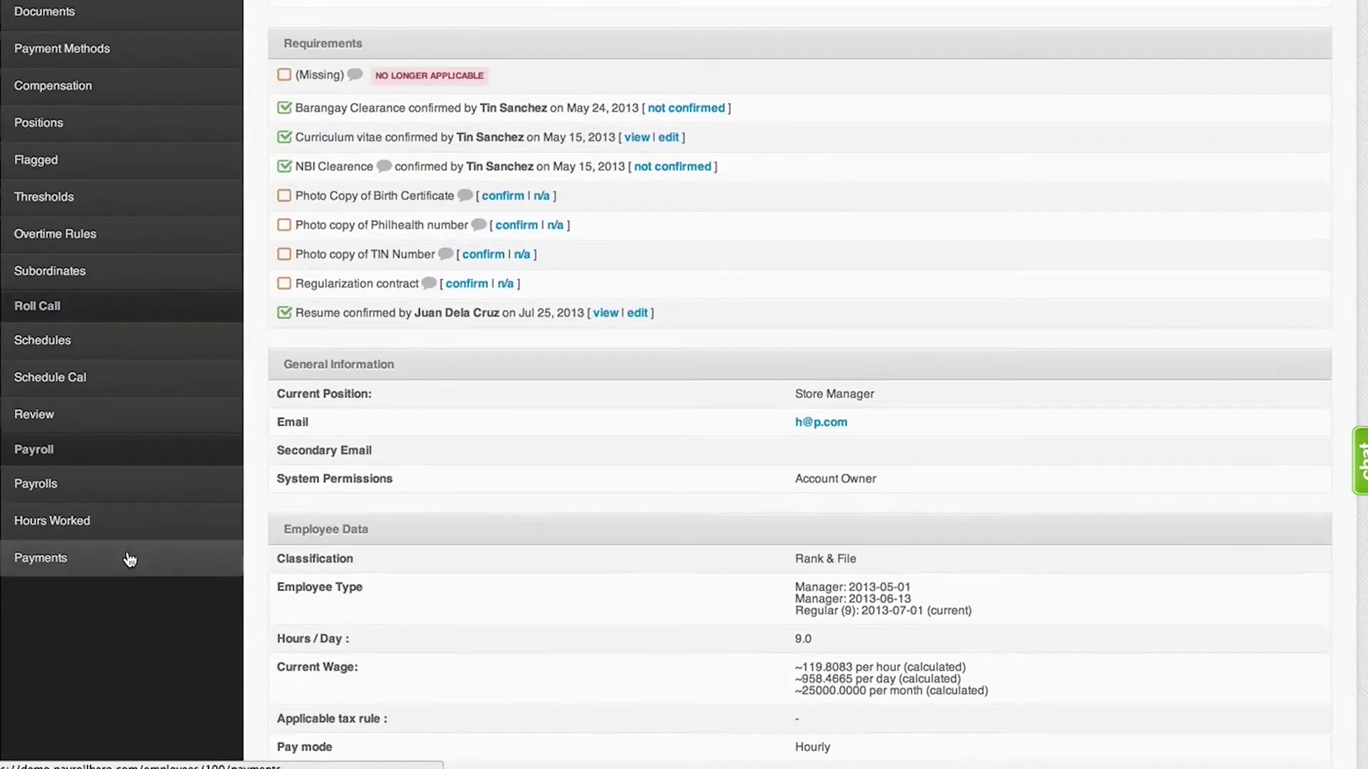
click(129, 564)
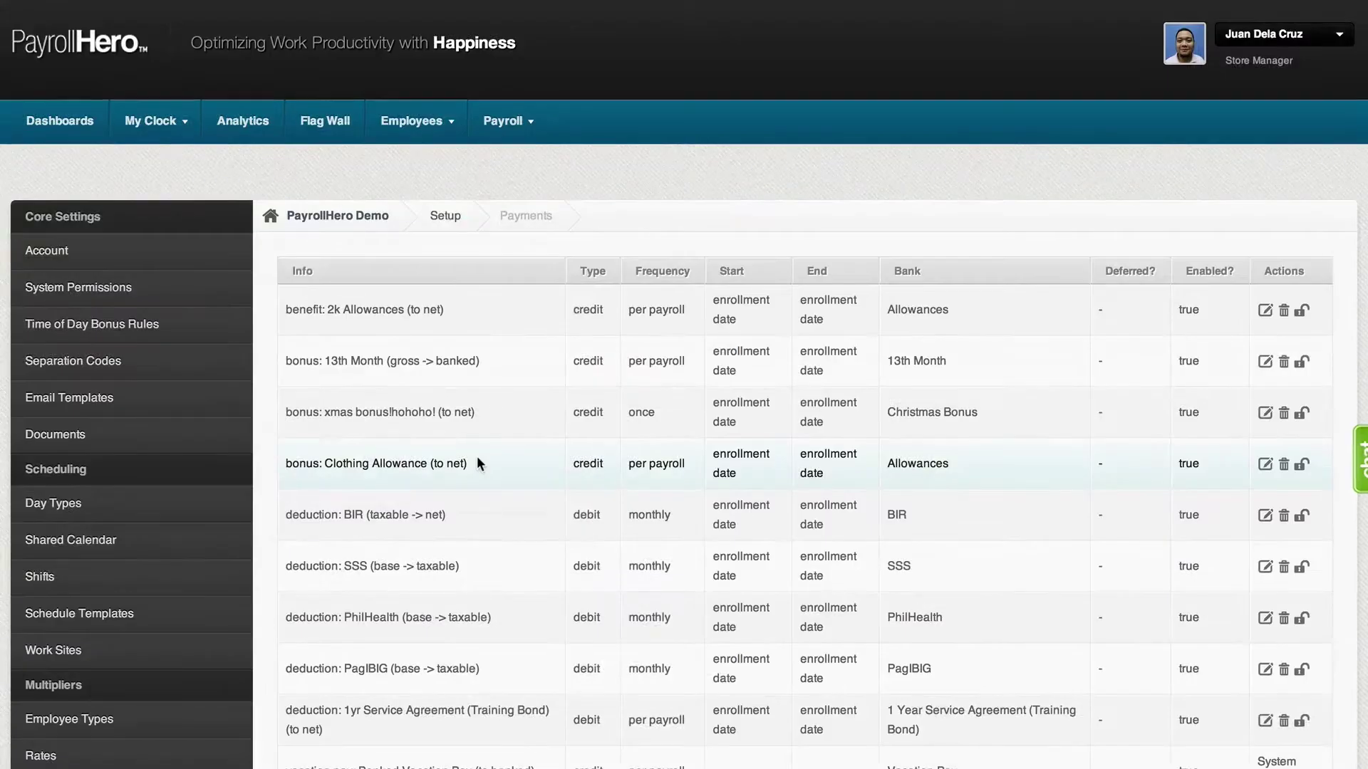
- Start a new payment and choose Deduction as its payment kind
scroll(477, 459, down, 5)
scroll(477, 459, up, 2)
scroll(477, 456, up, 3)
scroll(477, 456, down, 5)
click(377, 527)
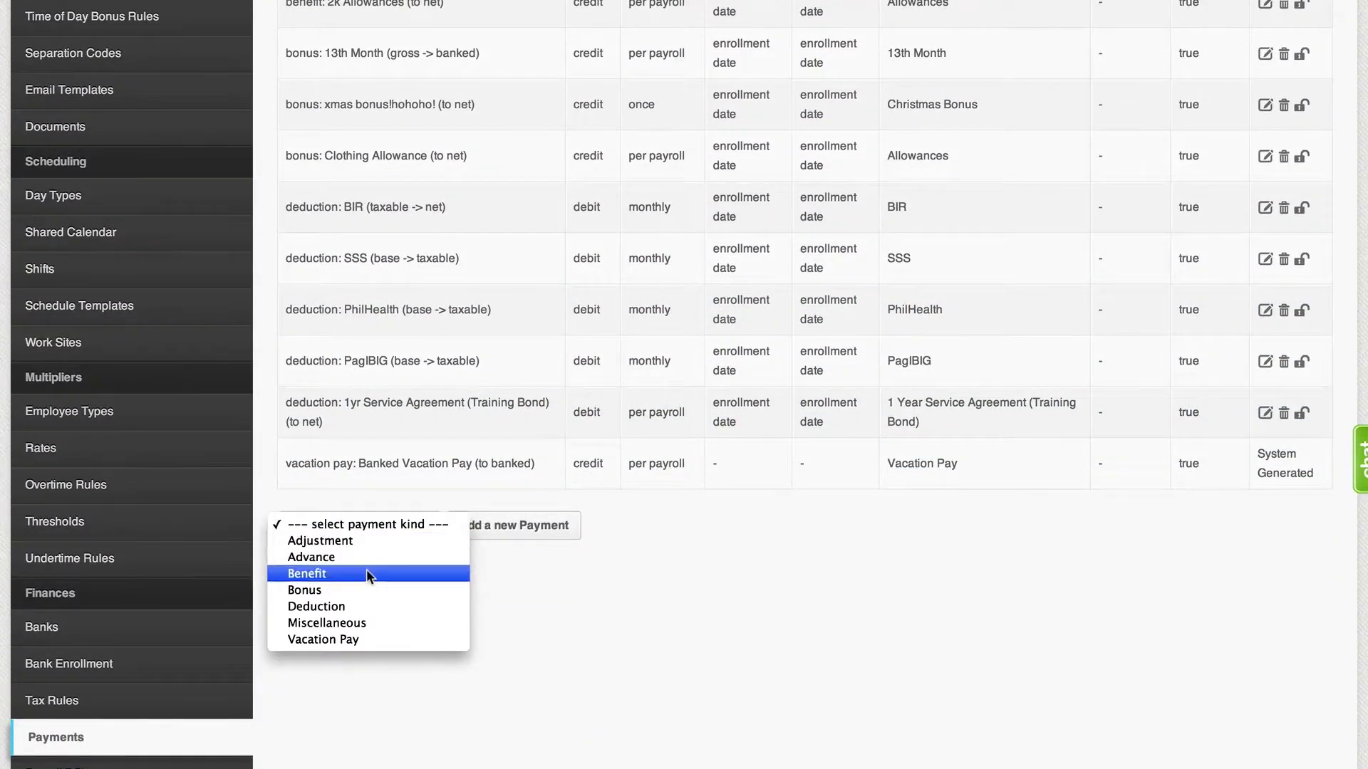
click(344, 606)
- Create the Deduction payment as a debit with a specific amount
click(507, 530)
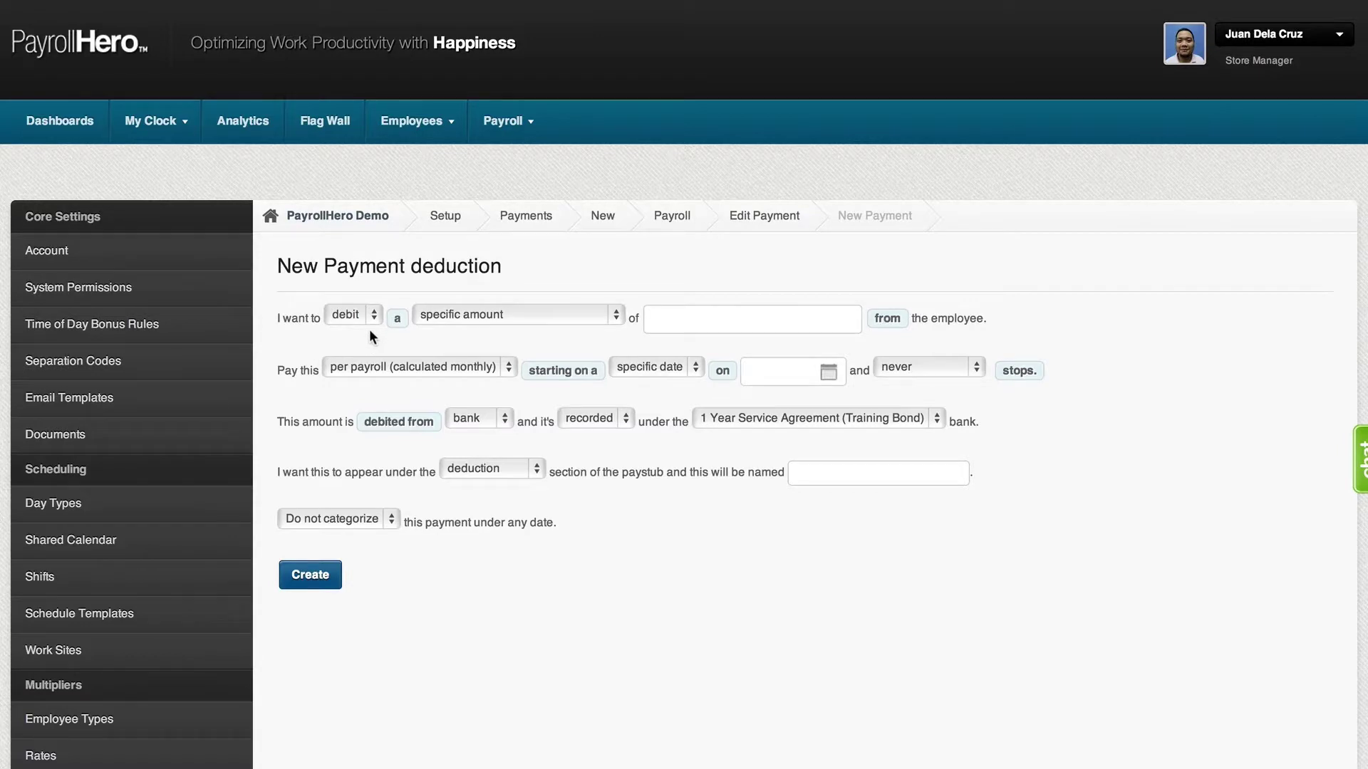
click(373, 311)
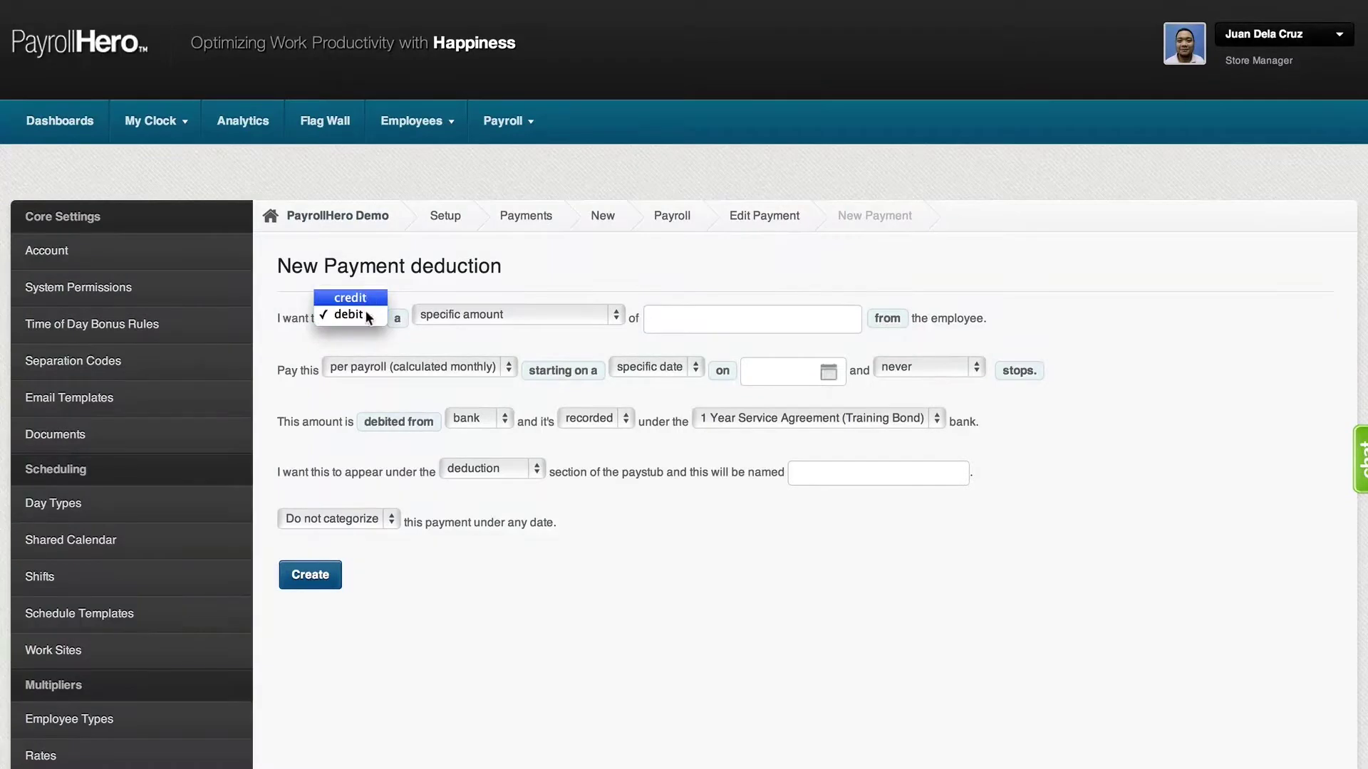
click(365, 318)
click(462, 319)
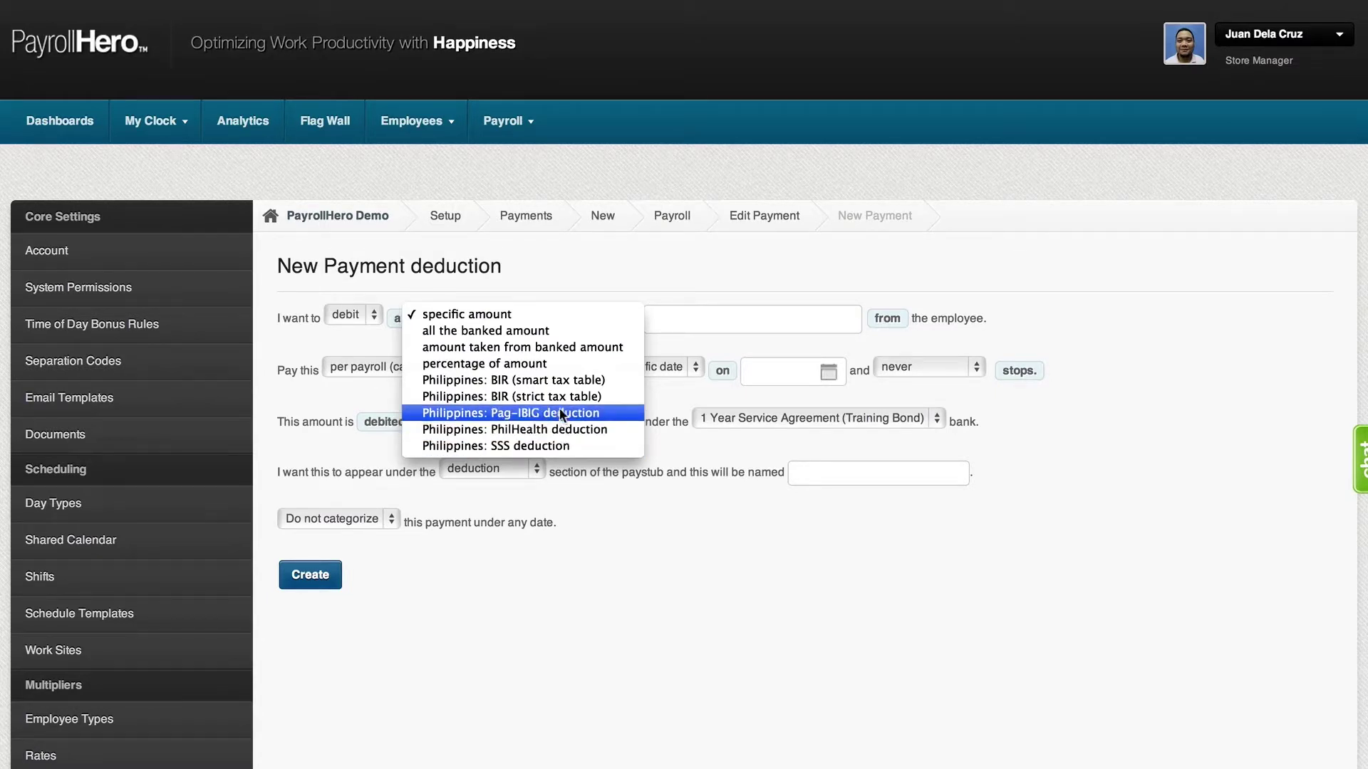
click(507, 313)
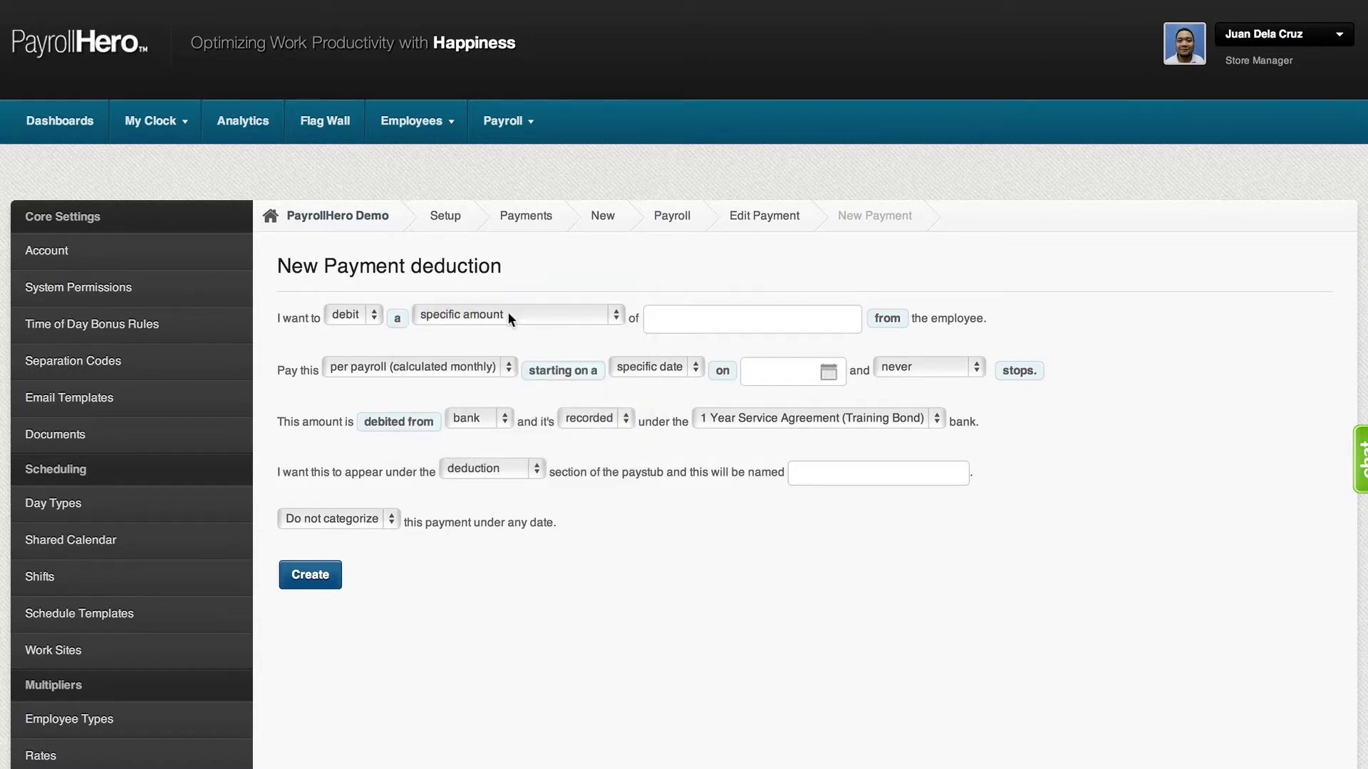
click(682, 318)
- Make the deduction pay once, starting on a specific date, then go to Positions
click(470, 365)
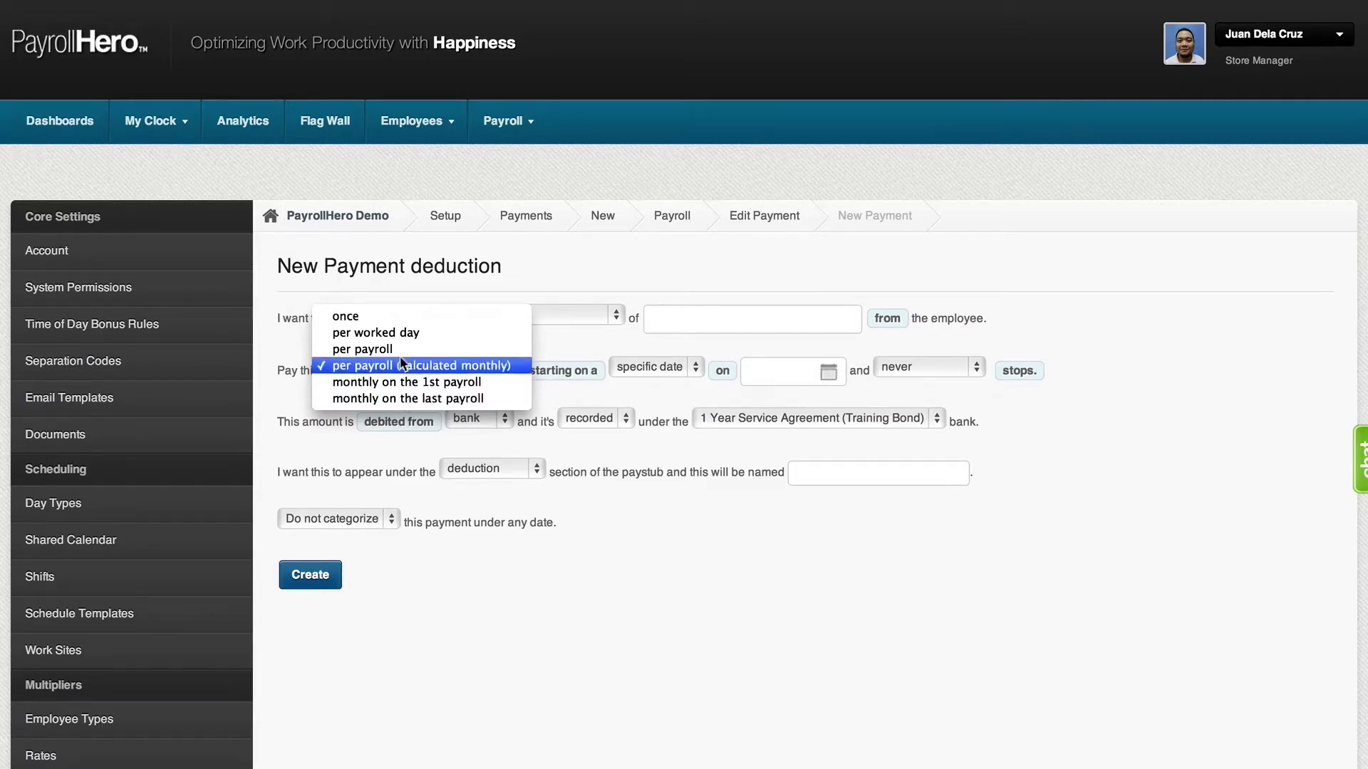
click(397, 317)
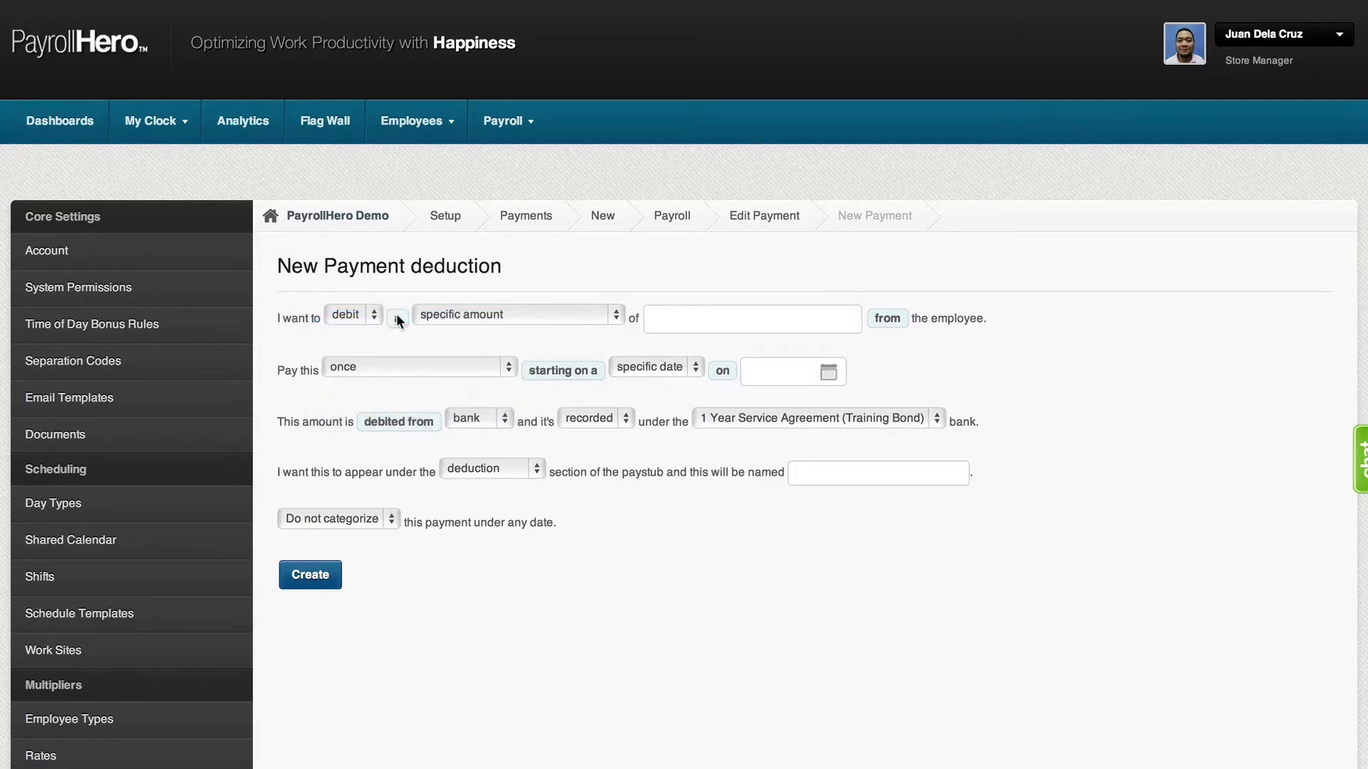
click(622, 365)
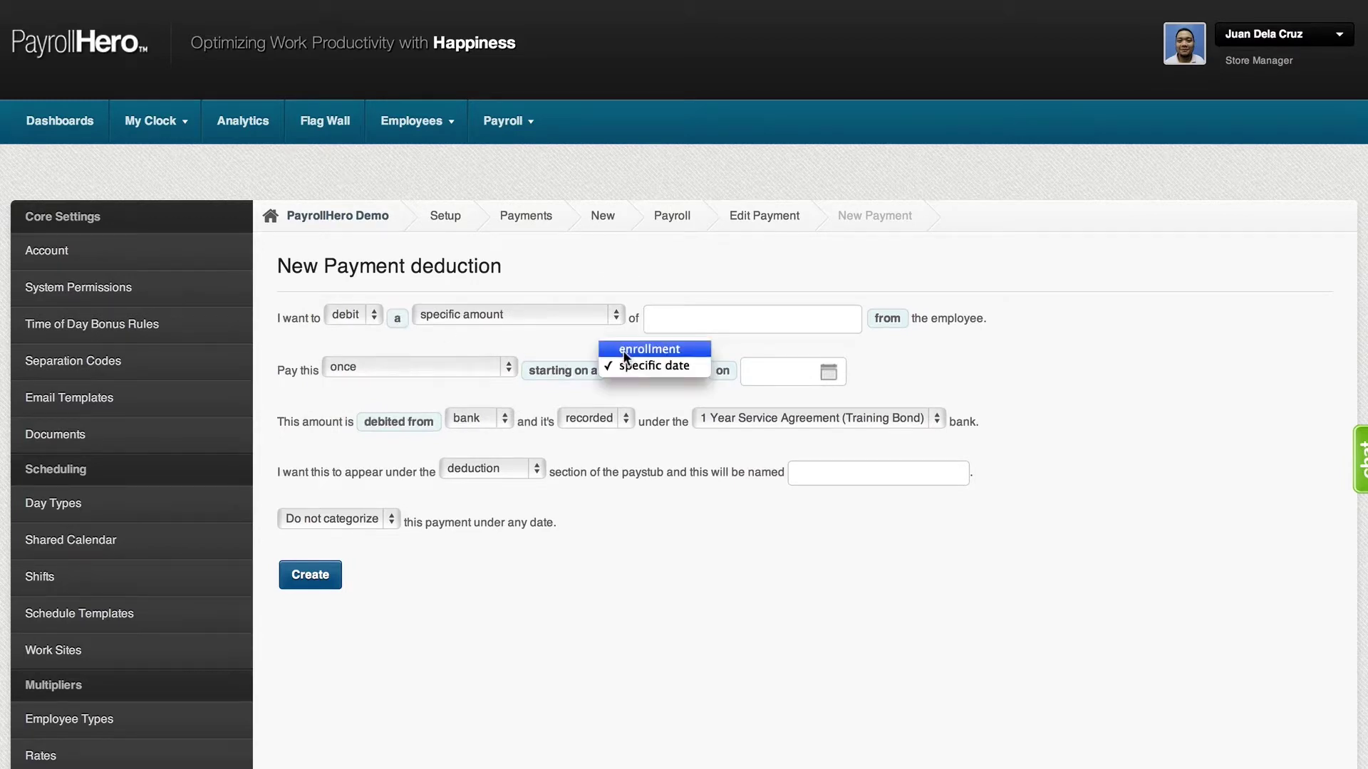
click(624, 365)
scroll(225, 593, down, 2)
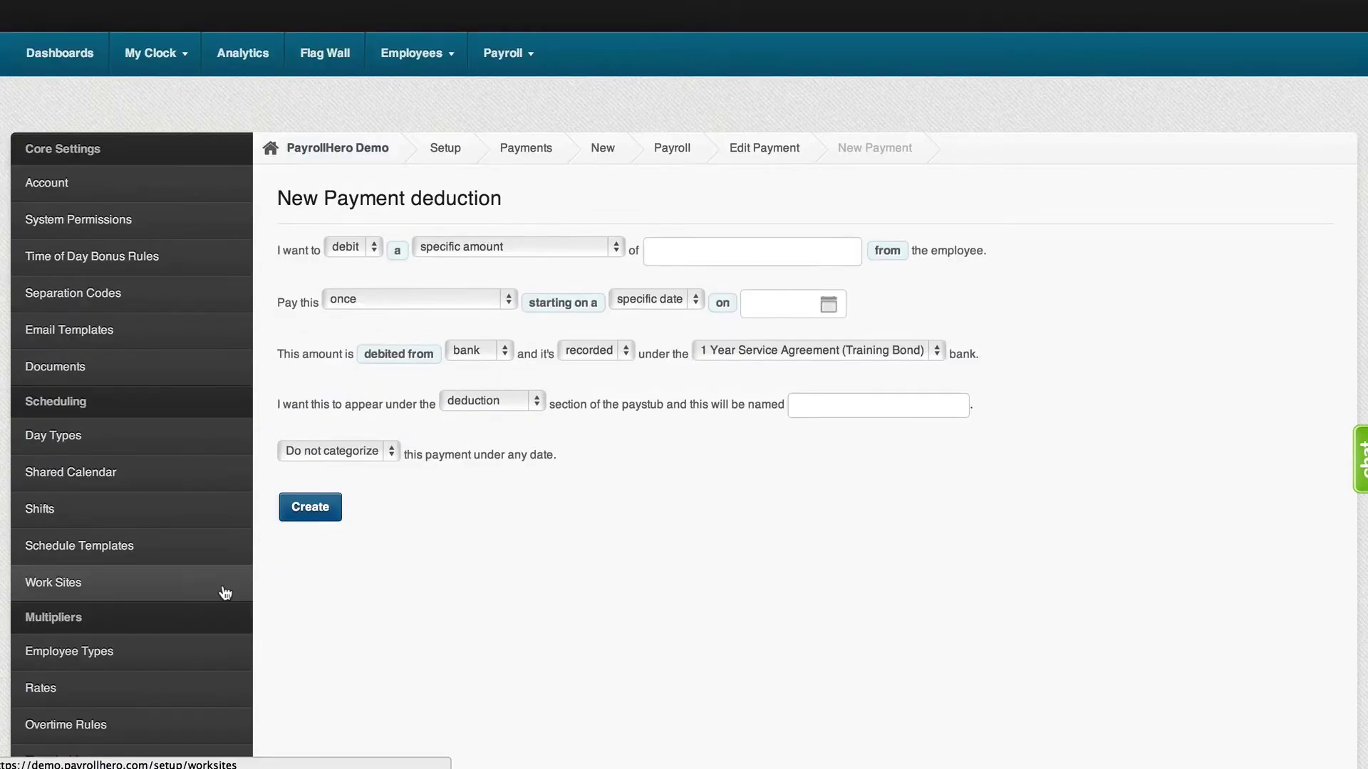
scroll(225, 593, down, 5)
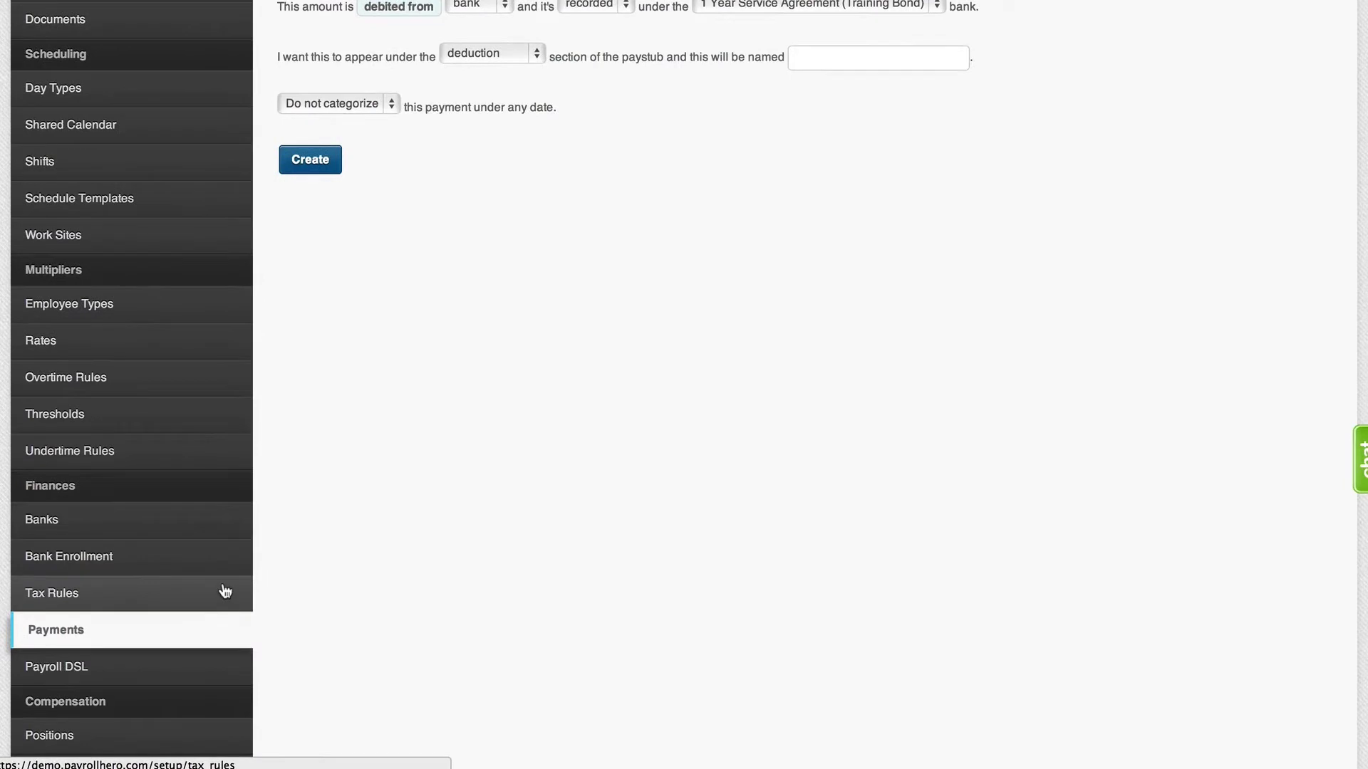
scroll(193, 672, down, 2)
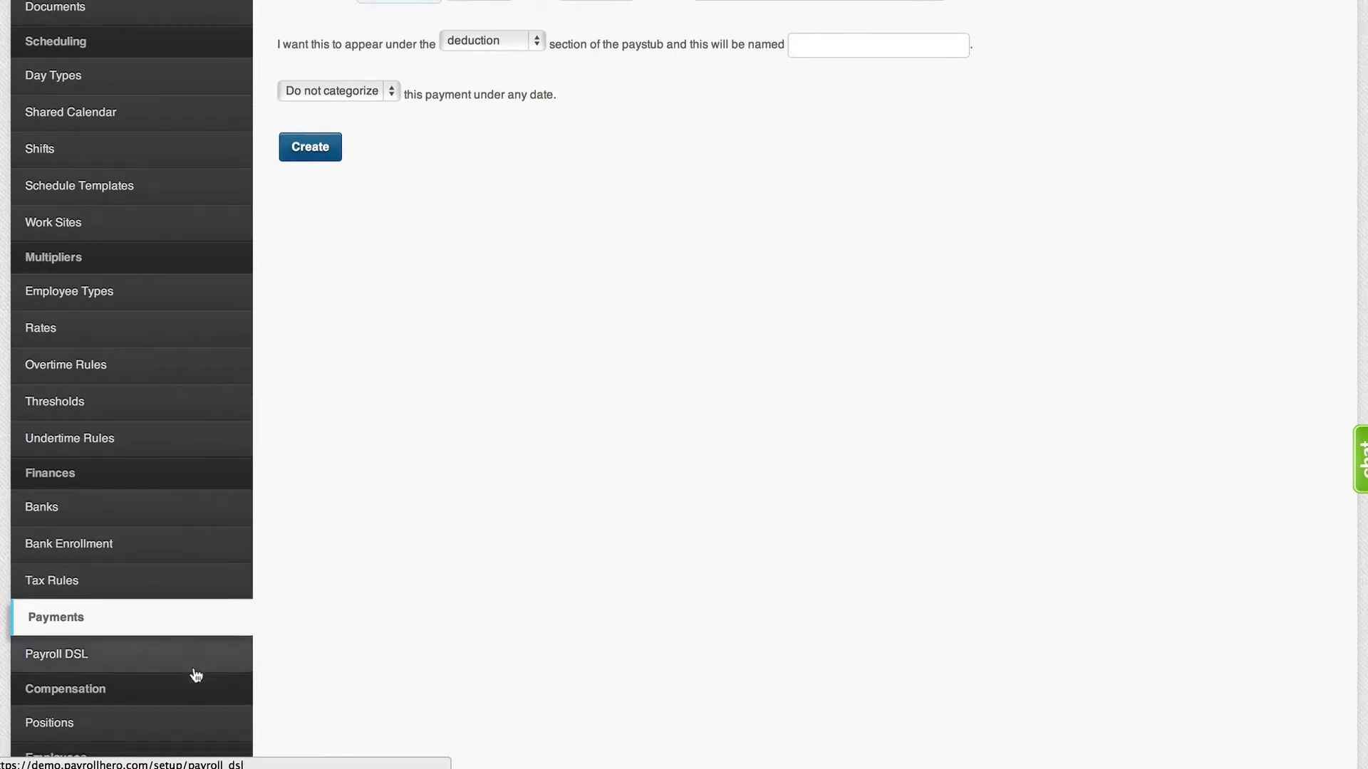
click(199, 612)
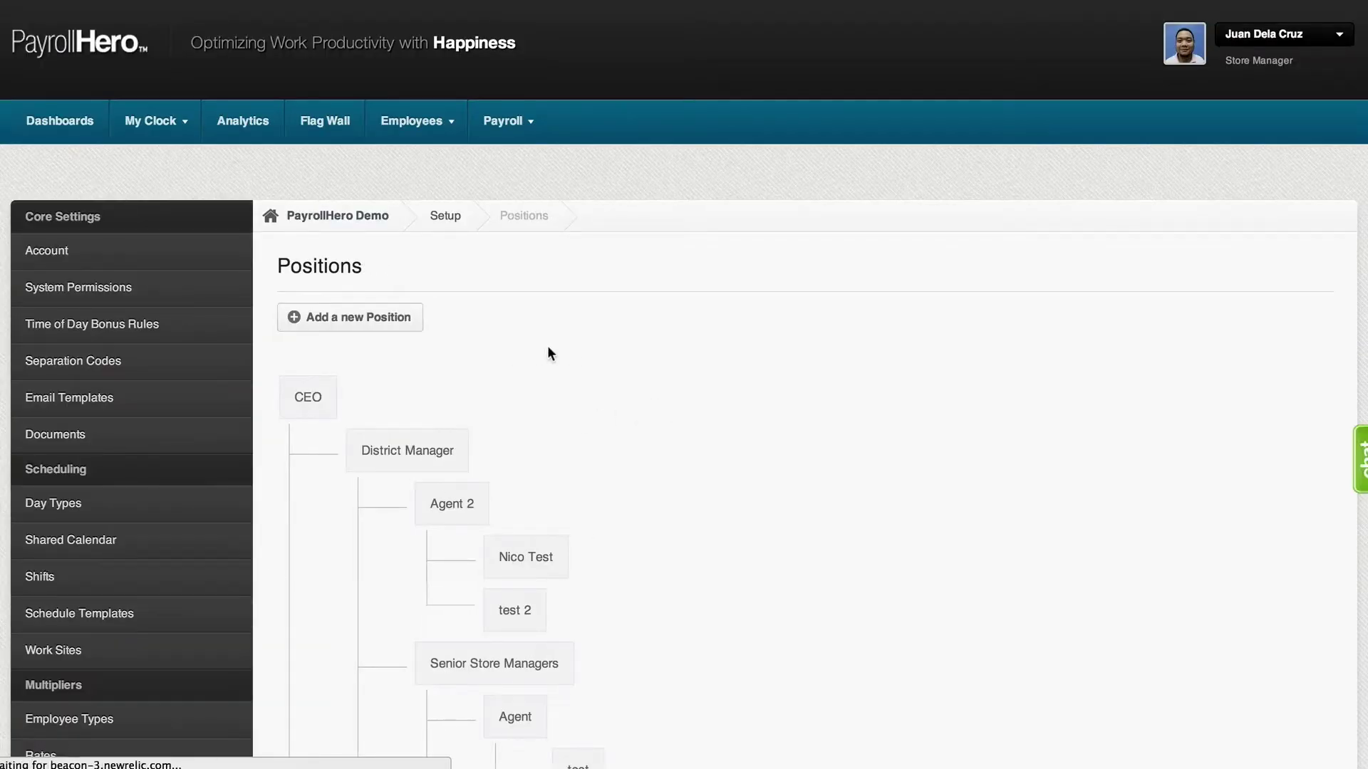
- Open the Store Manager position's Details to see its 15000.0 monthly base pay
scroll(549, 349, down, 3)
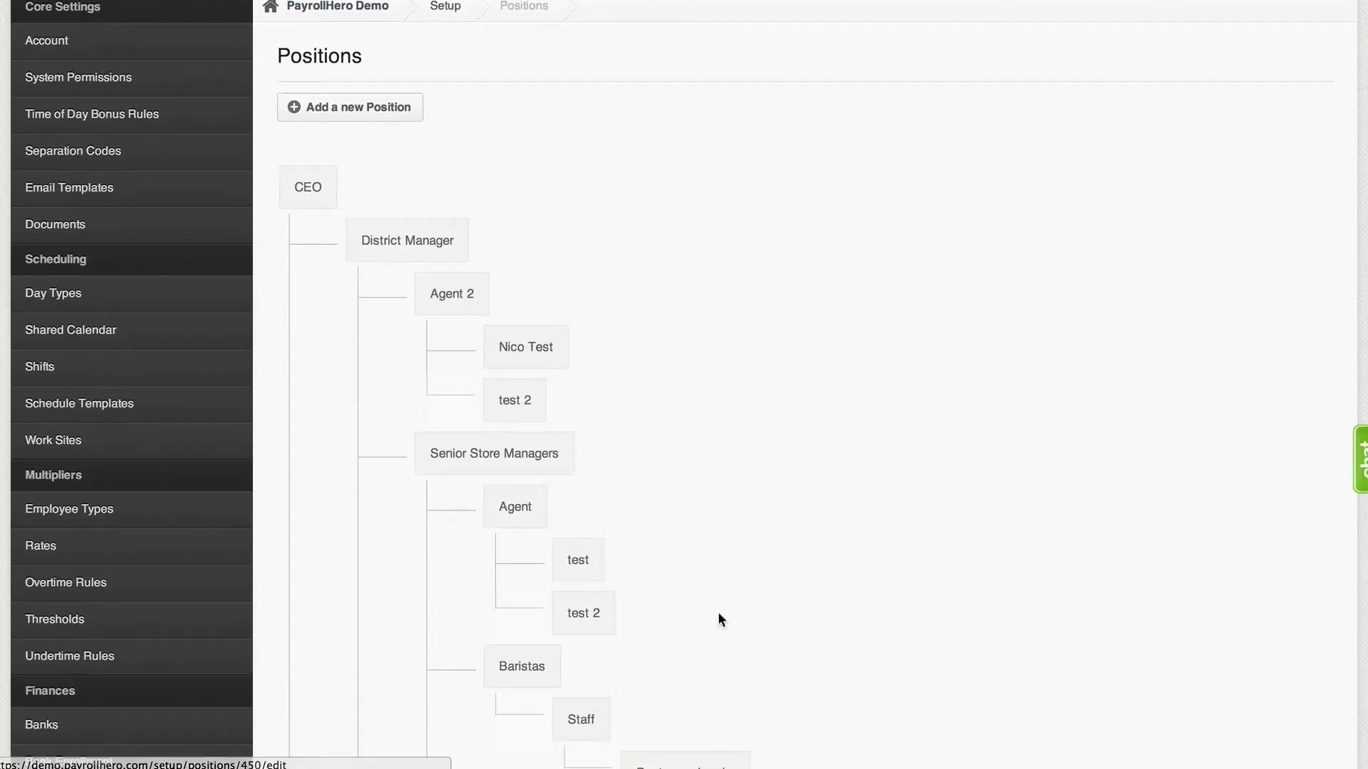
scroll(719, 617, down, 4)
scroll(718, 618, down, 3)
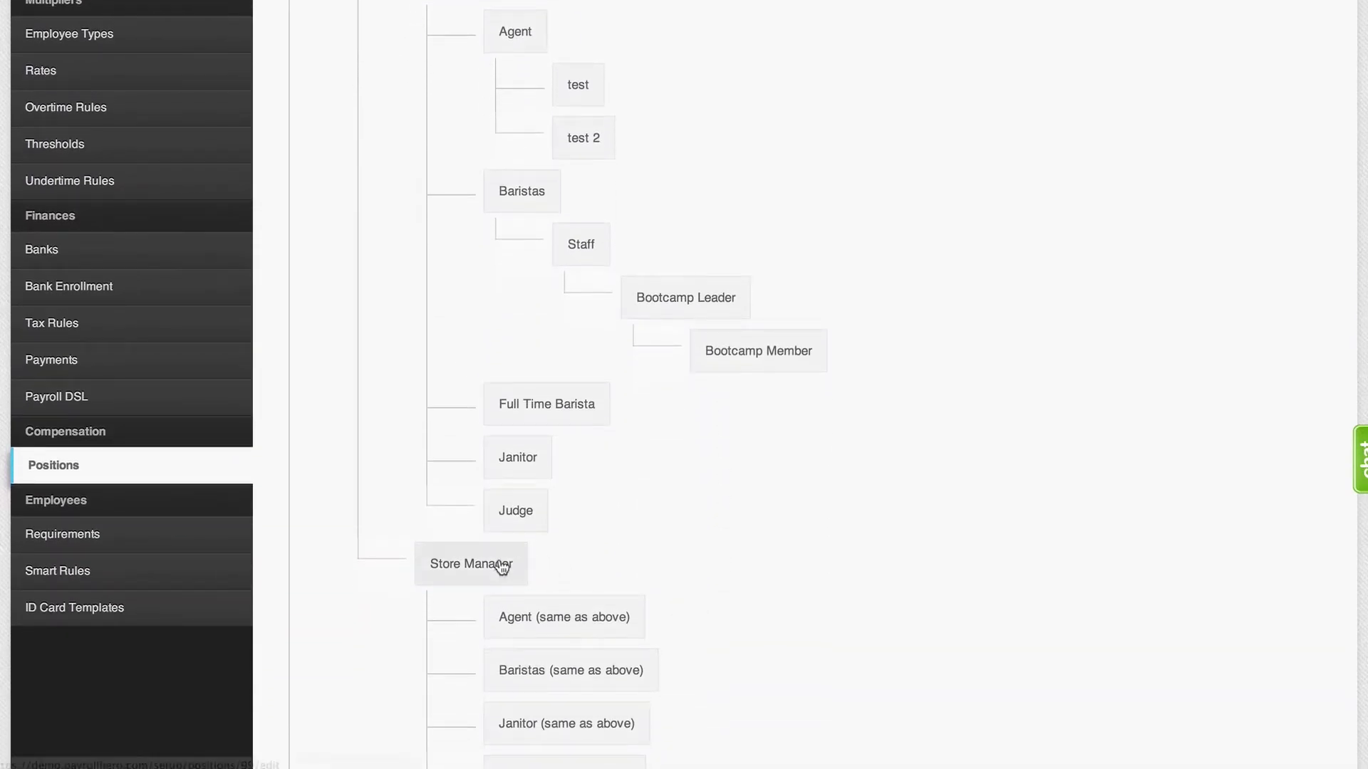
click(517, 569)
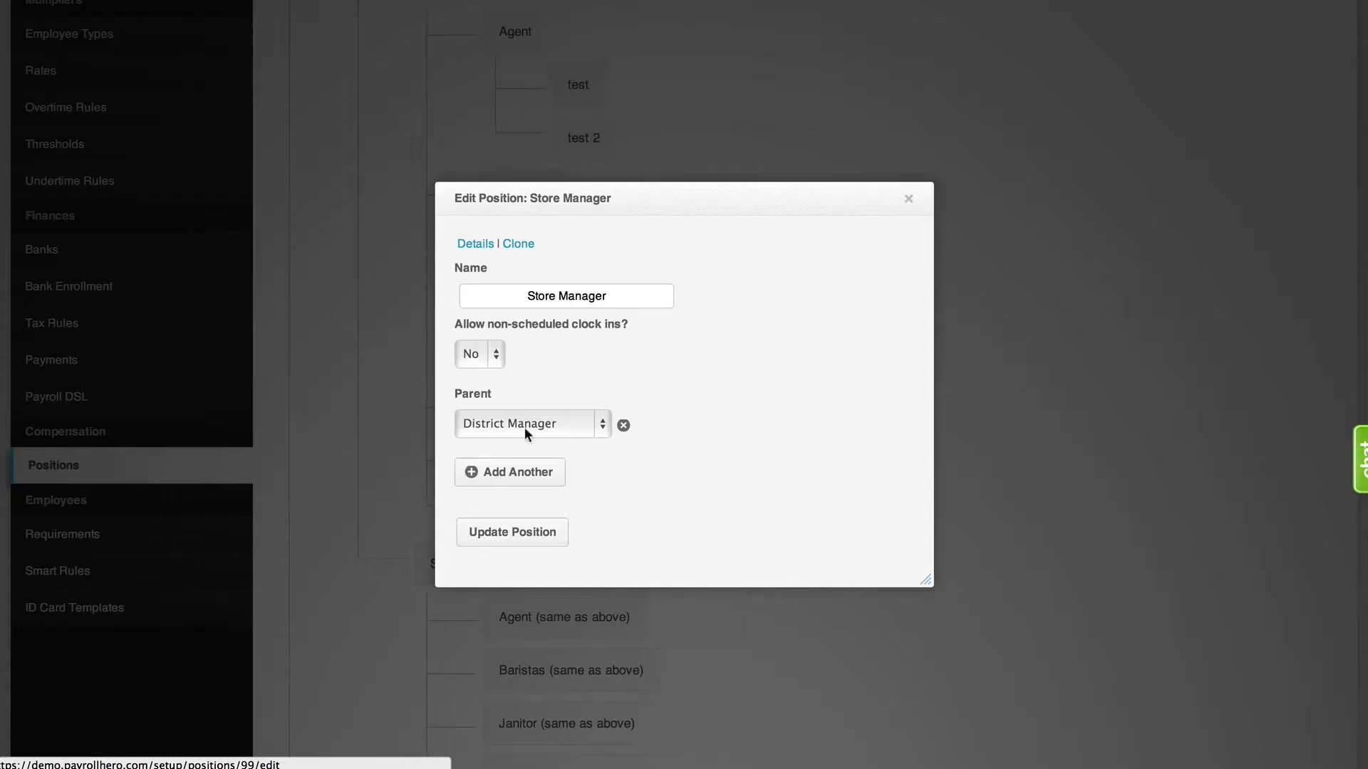
click(479, 244)
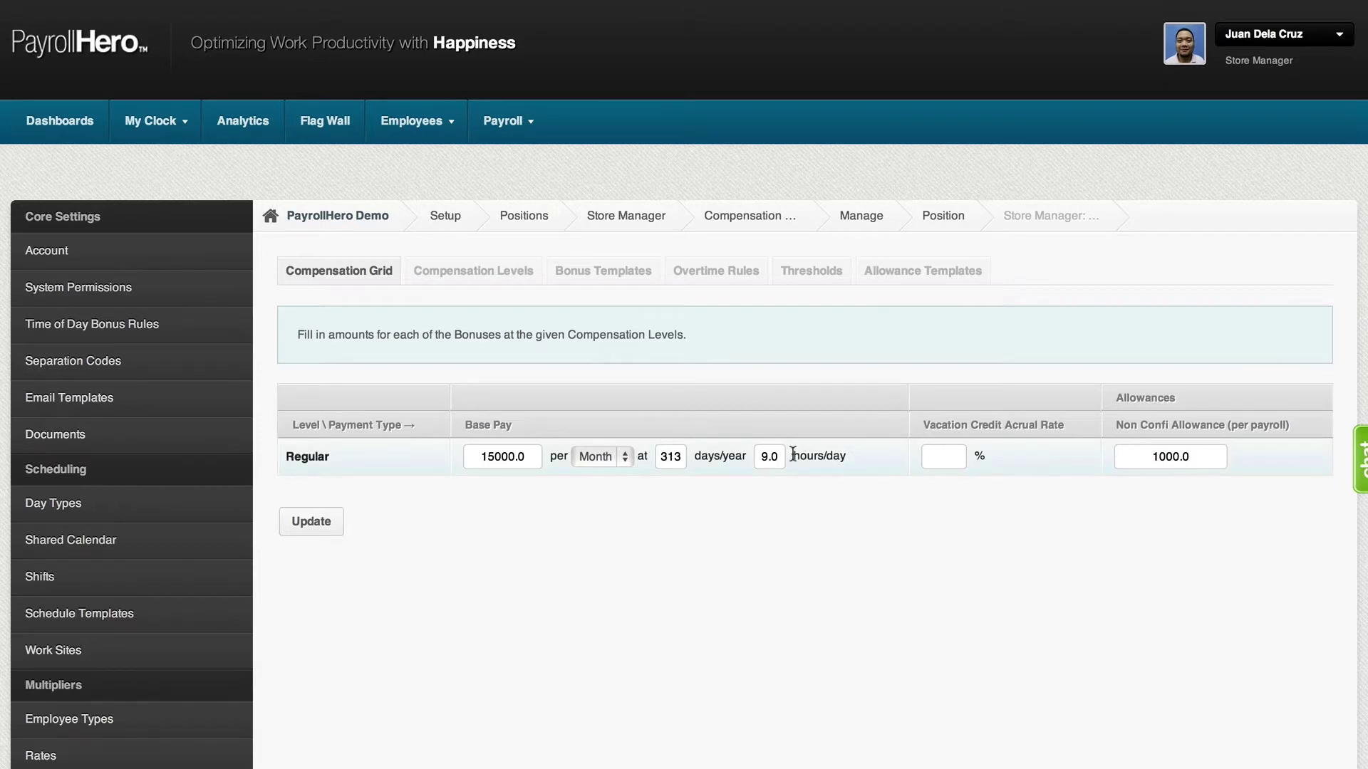
- Save the COLA allowance template as flat-rate, per payroll, applied to net pay
click(887, 278)
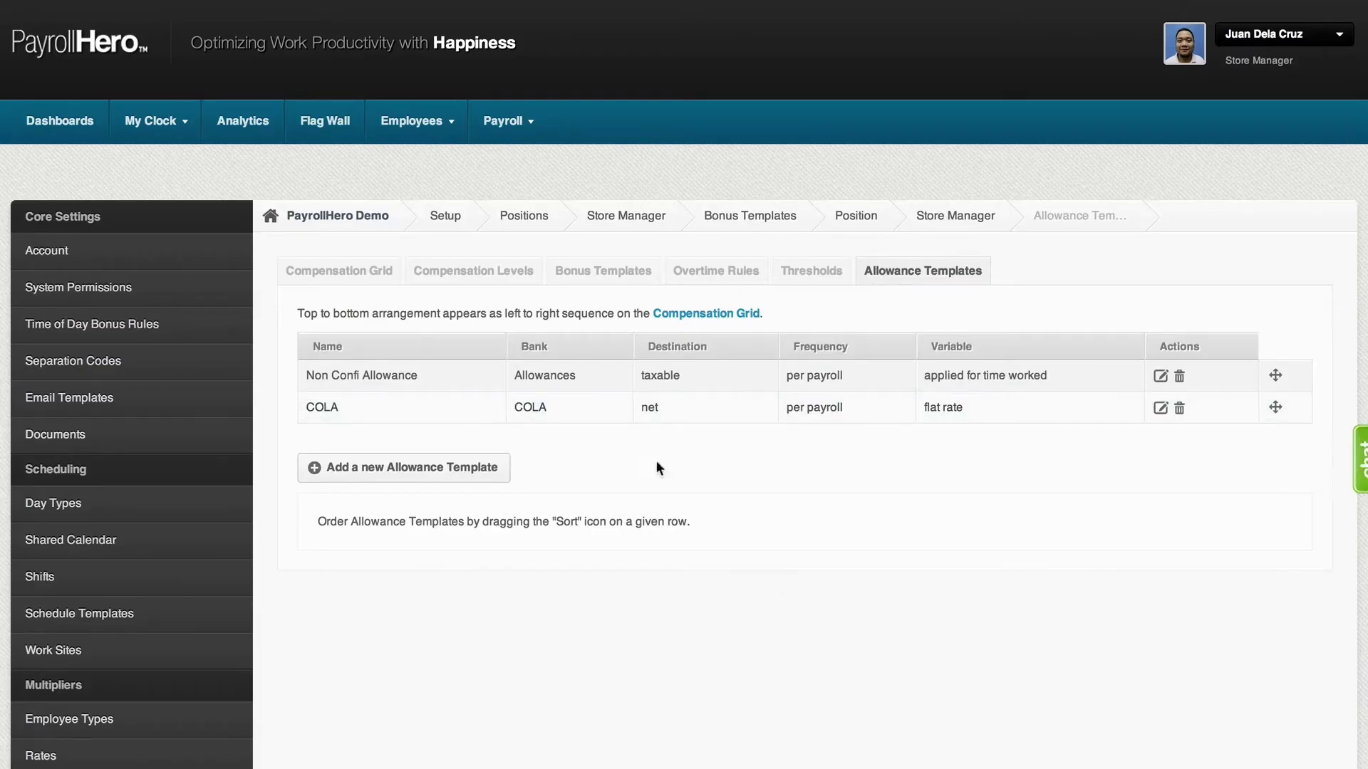
click(1161, 407)
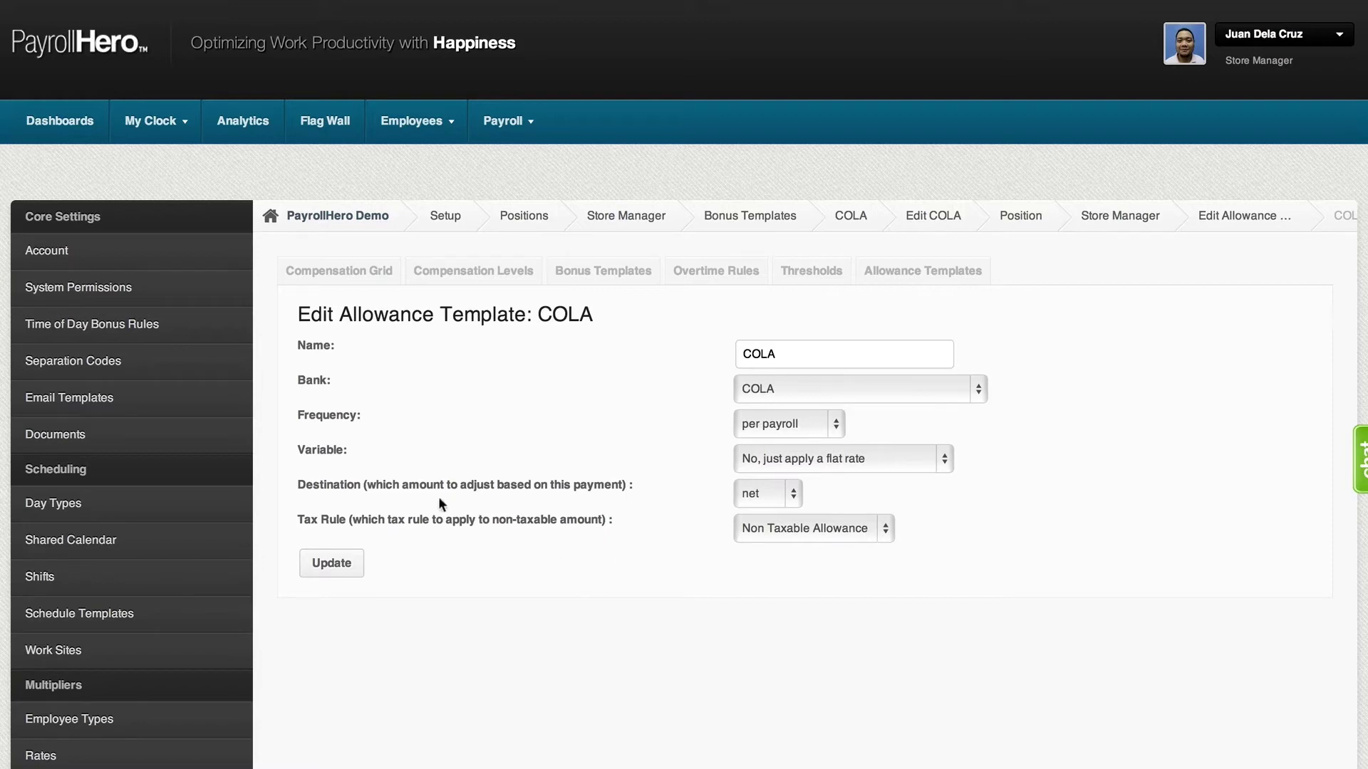
click(330, 564)
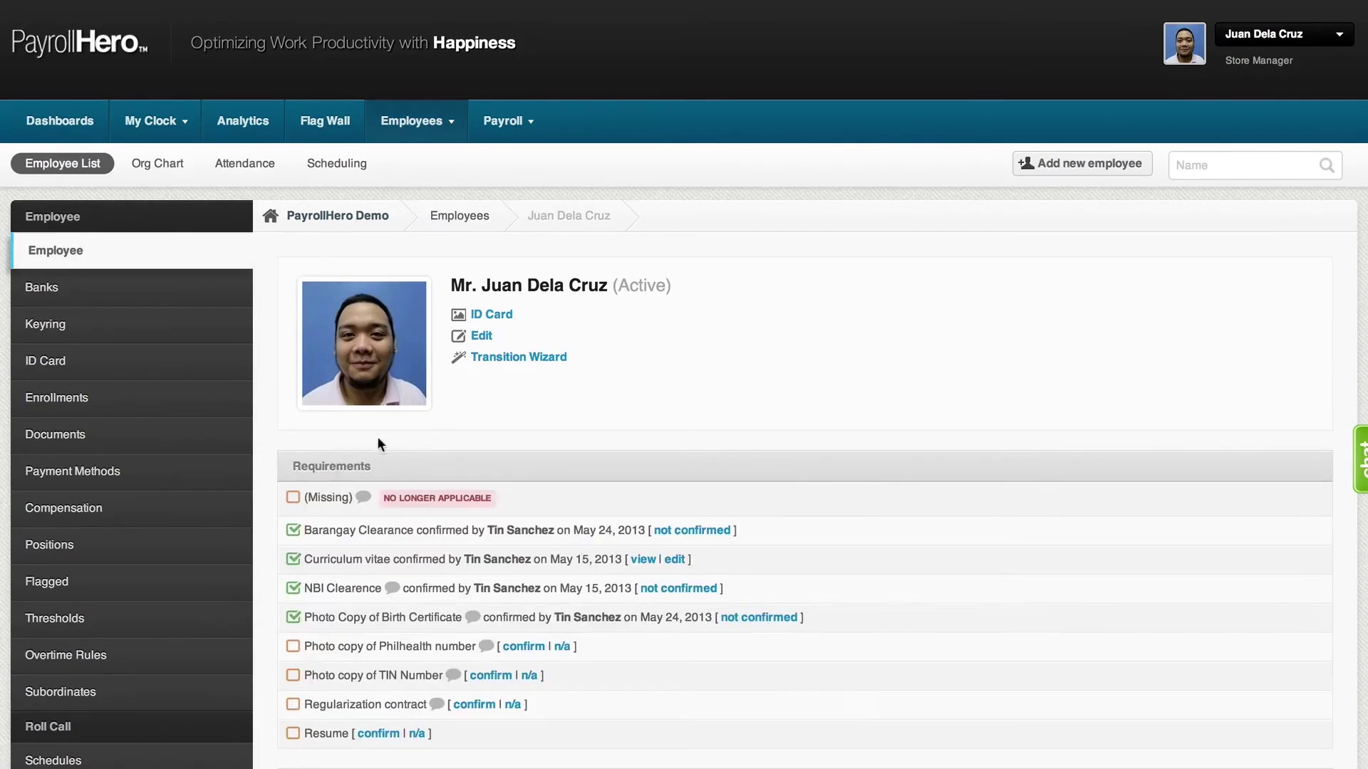
- Open the employee's Compensation page showing 25000.0 monthly base pay at 8.0 hours/day
click(239, 509)
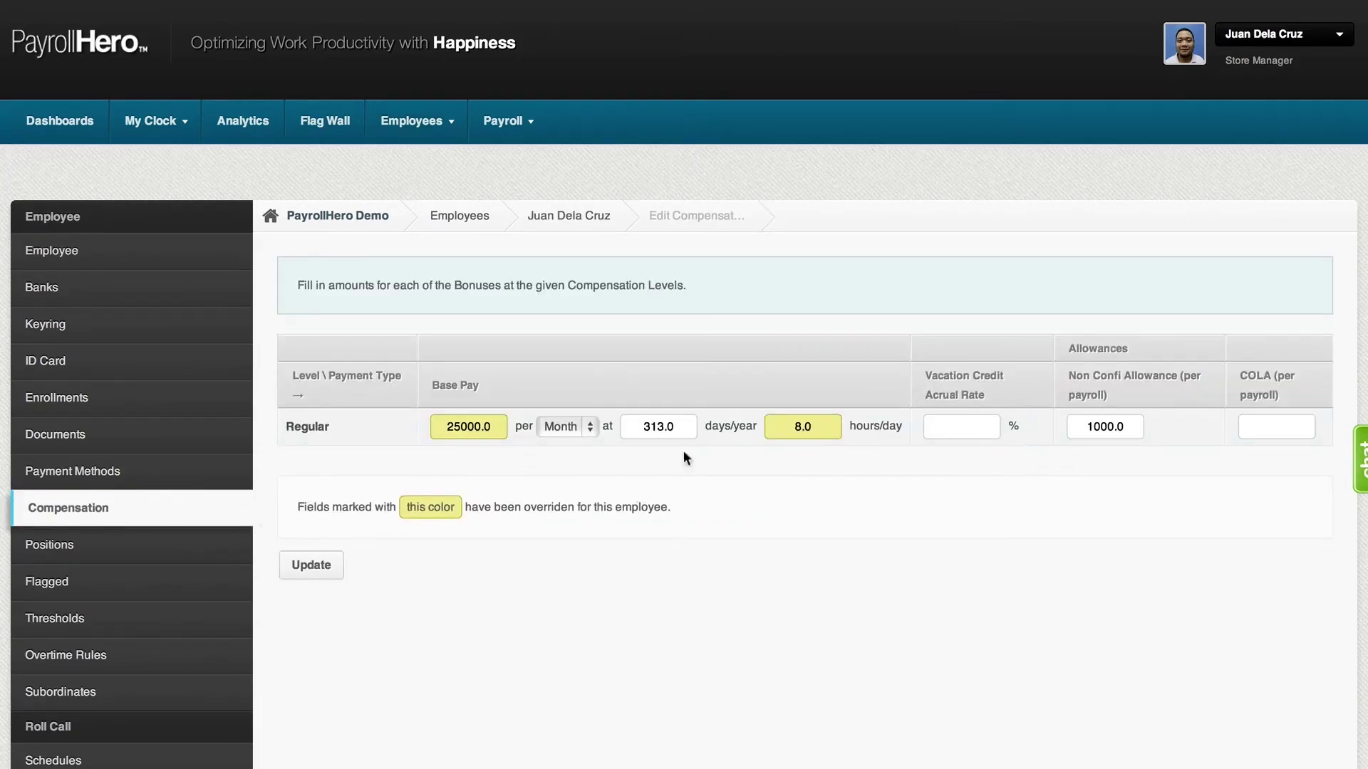